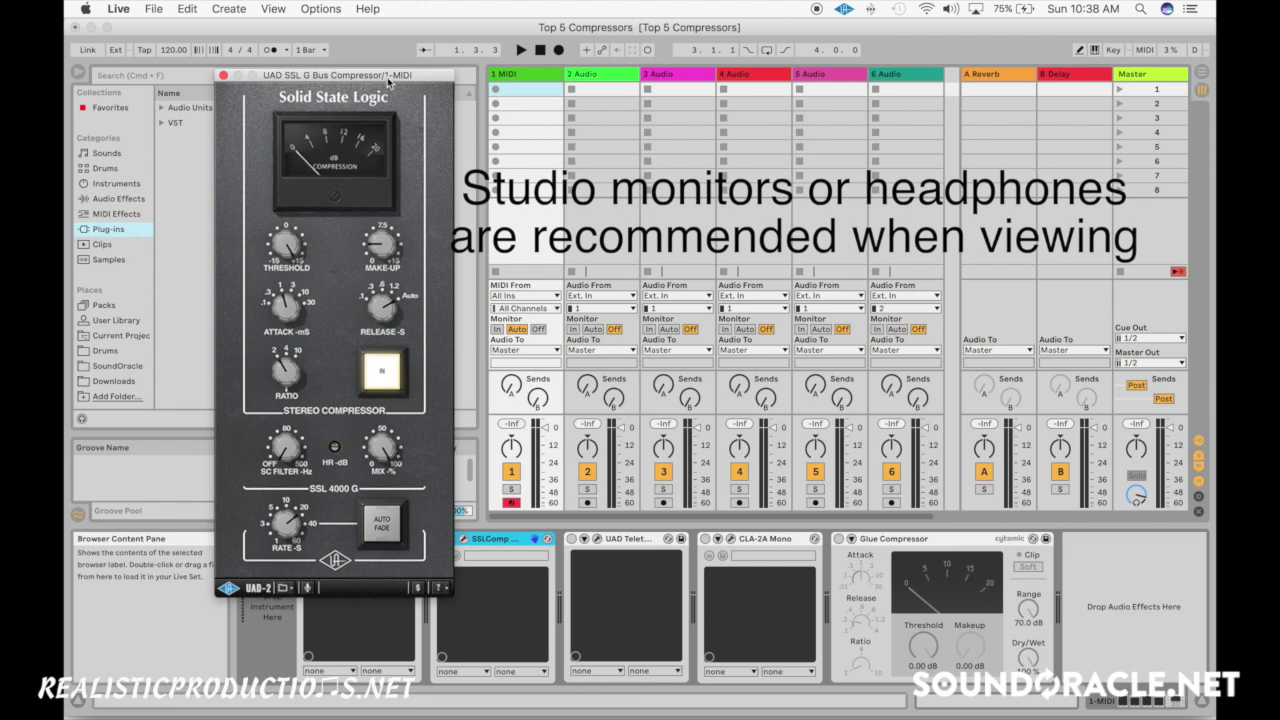
Step: Open the SSLComp Mono plug-in window and place it side by side with the UAD SSL G Bus Compressor window
{"action": "left_click", "coordinate": [463, 541]}
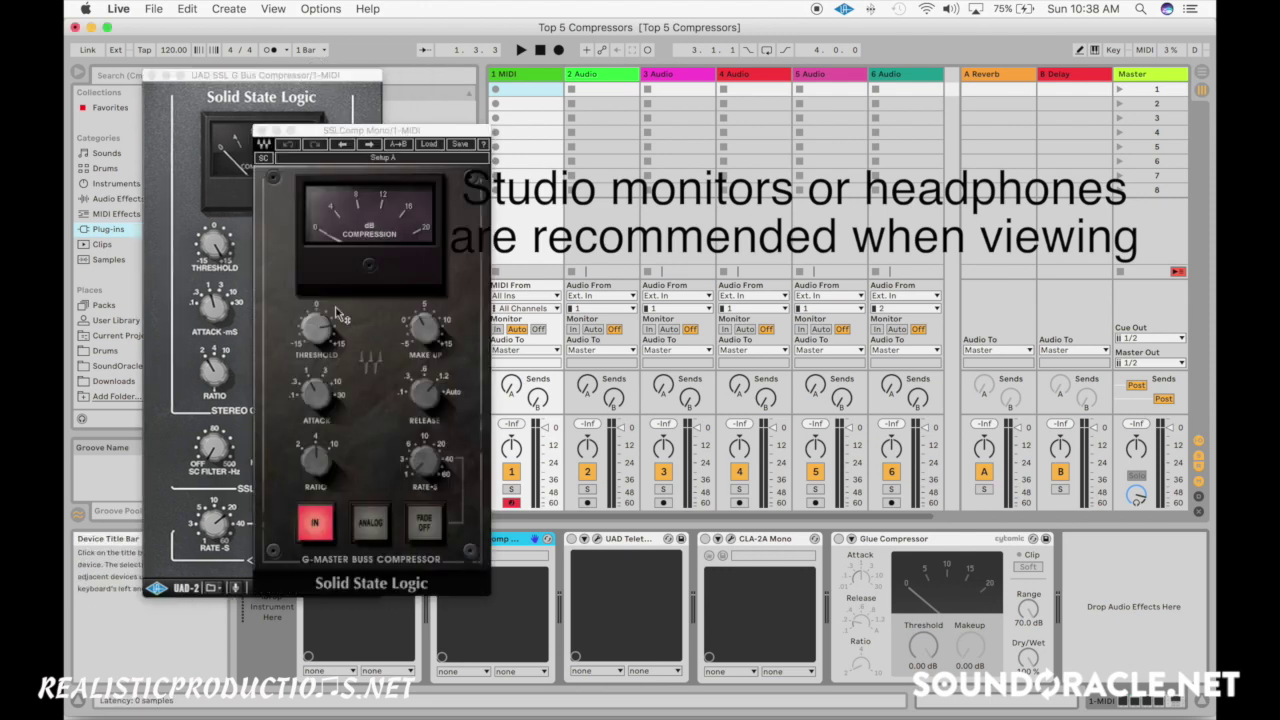
{"action": "left_click_drag", "start_coordinate": [390, 130], "coordinate": [630, 100]}
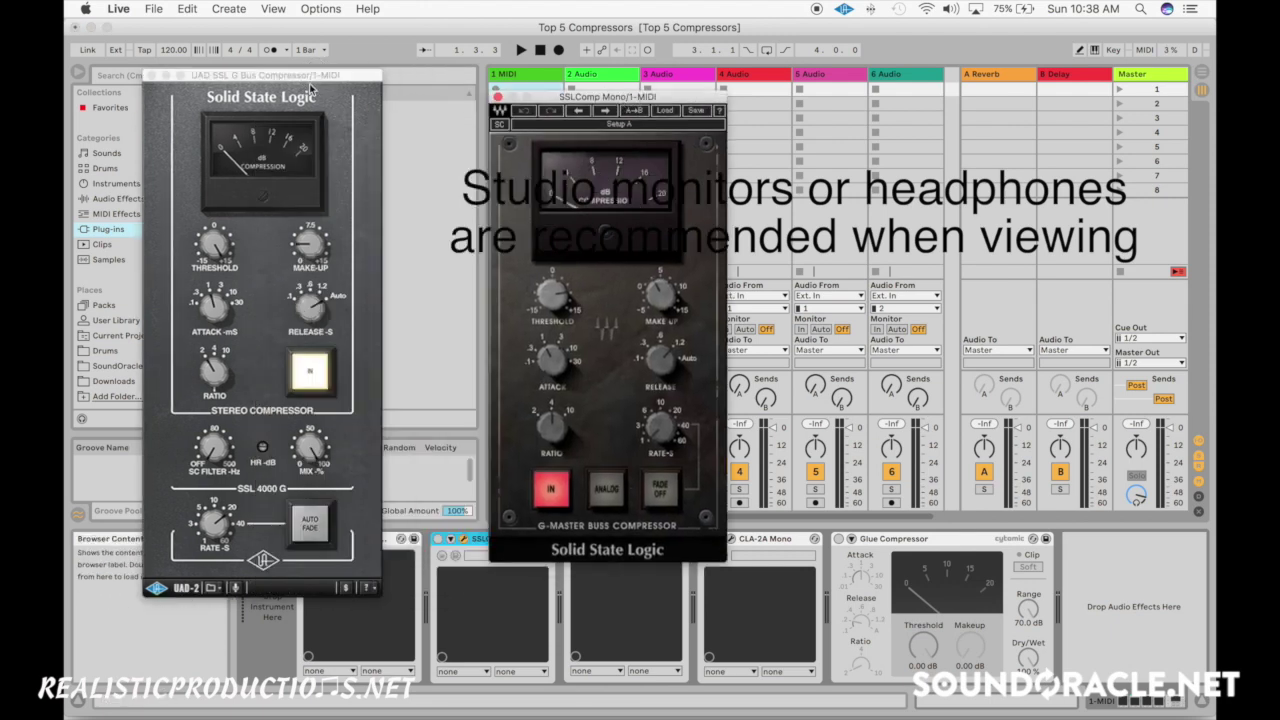
{"action": "left_click_drag", "start_coordinate": [316, 79], "coordinate": [382, 75]}
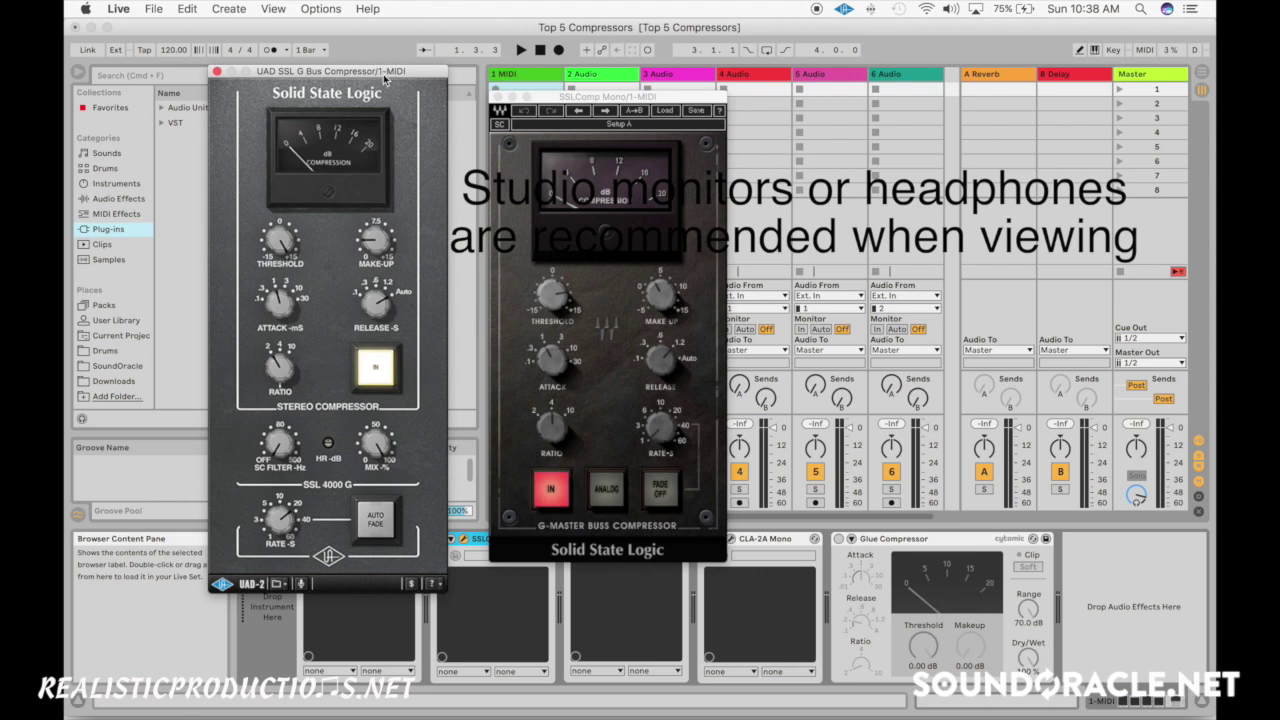
{"action": "left_click_drag", "start_coordinate": [368, 76], "coordinate": [391, 78]}
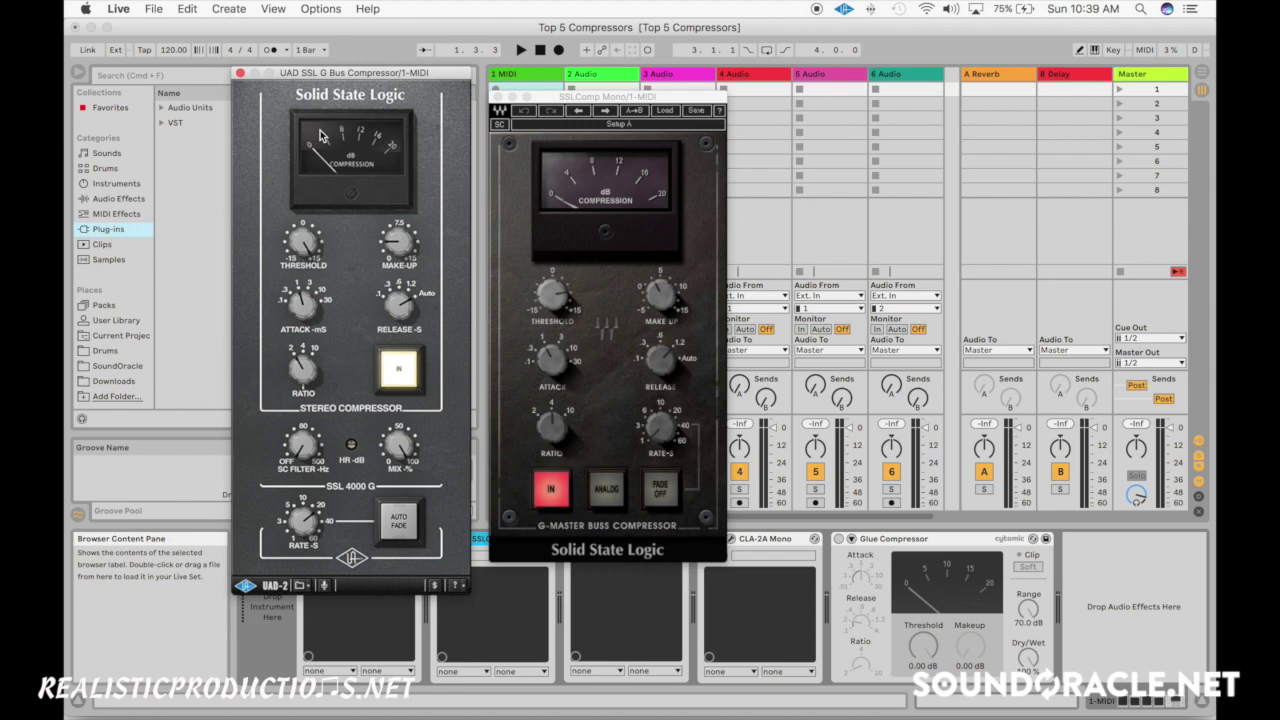
{"action": "left_click_drag", "start_coordinate": [347, 78], "coordinate": [325, 77]}
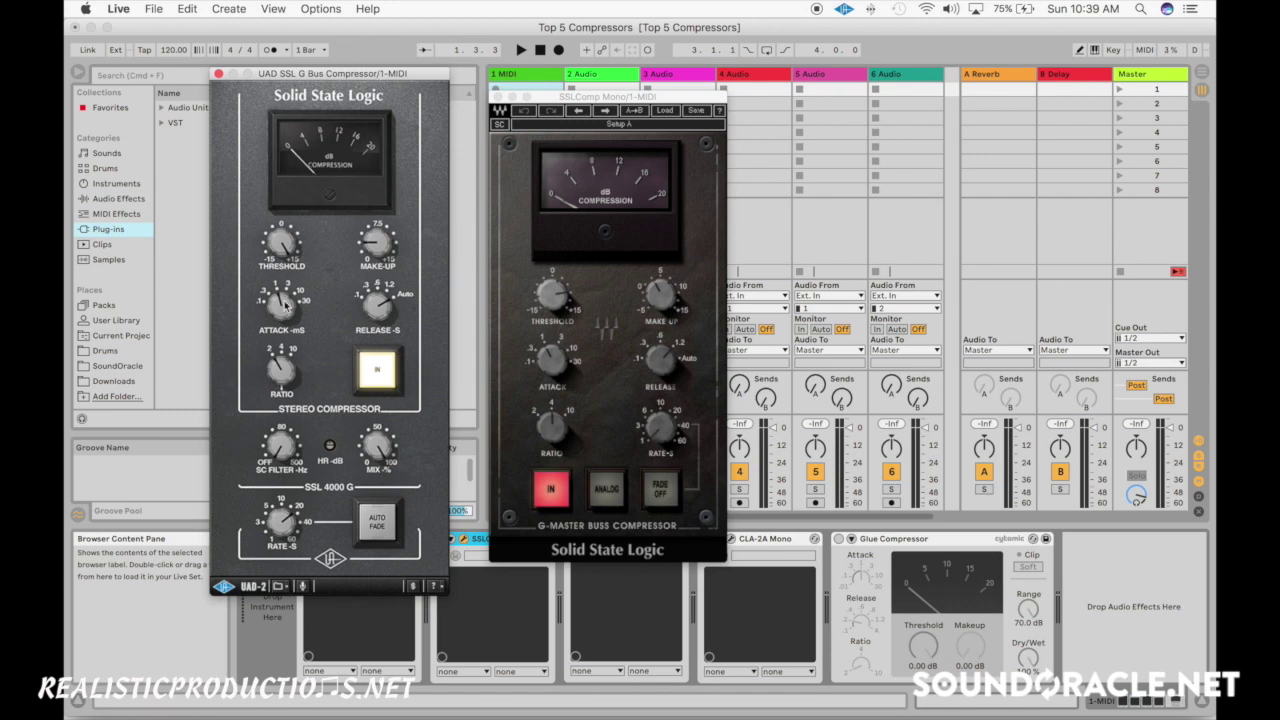
Step: Compare the two SSL bus compressors, and close both the SSLComp Mono and UAD SSL G Bus Compressor windows
{"action": "mouse_move", "coordinate": [283, 374]}
{"action": "left_mouse_down"}
{"action": "mouse_move", "coordinate": [305, 316]}
{"action": "mouse_move", "coordinate": [278, 380]}
{"action": "left_mouse_up"}
{"action": "left_click_drag", "start_coordinate": [513, 97], "coordinate": [519, 91]}
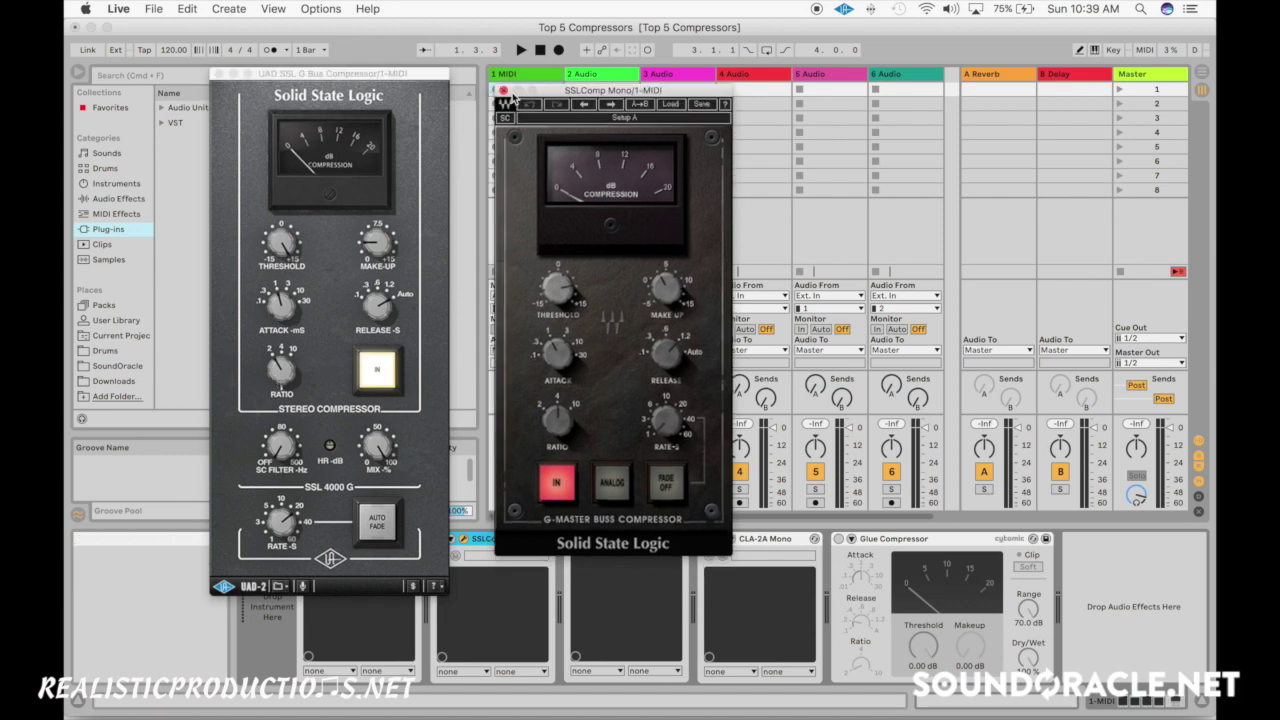
{"action": "left_click", "coordinate": [290, 76]}
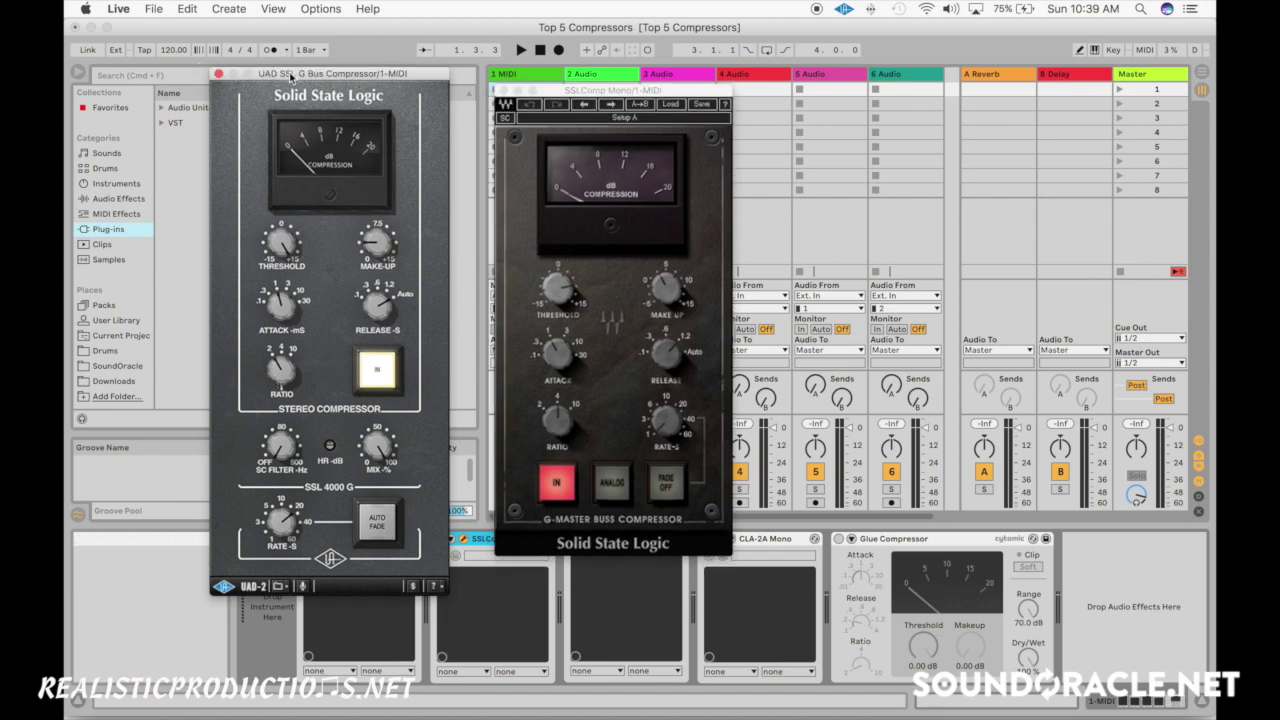
{"action": "left_click", "coordinate": [527, 92]}
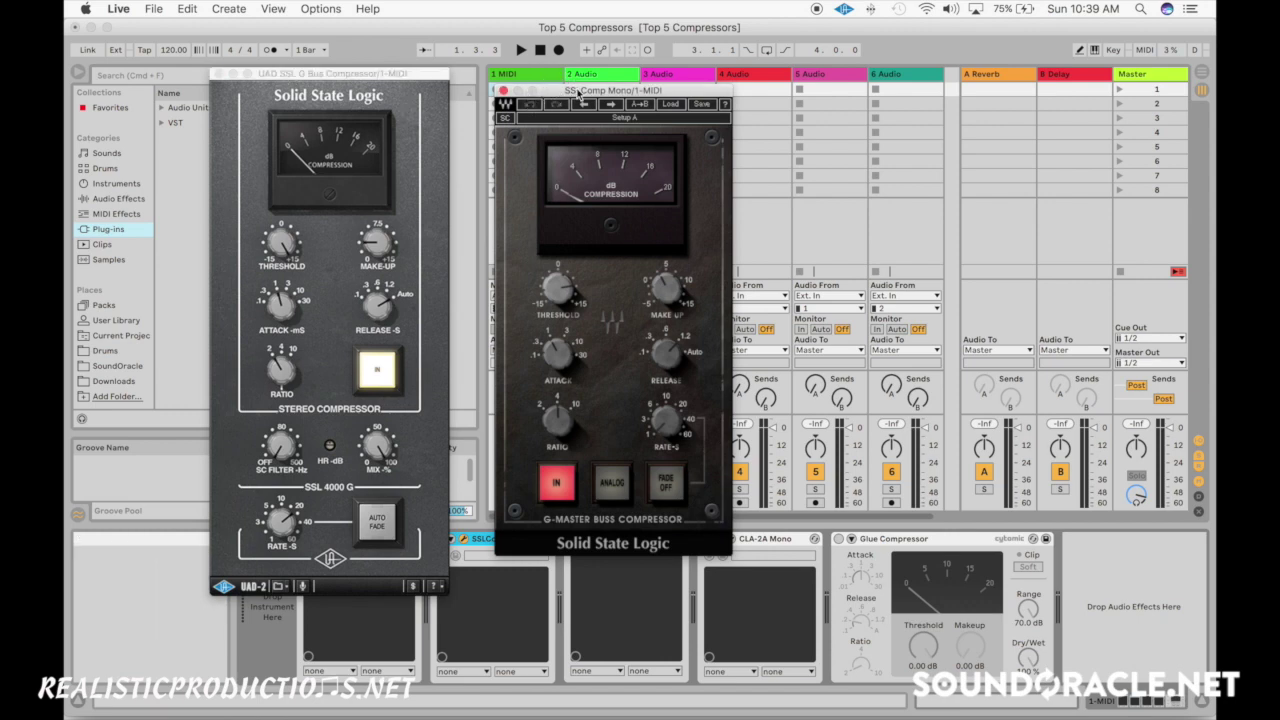
{"action": "left_click", "coordinate": [504, 92]}
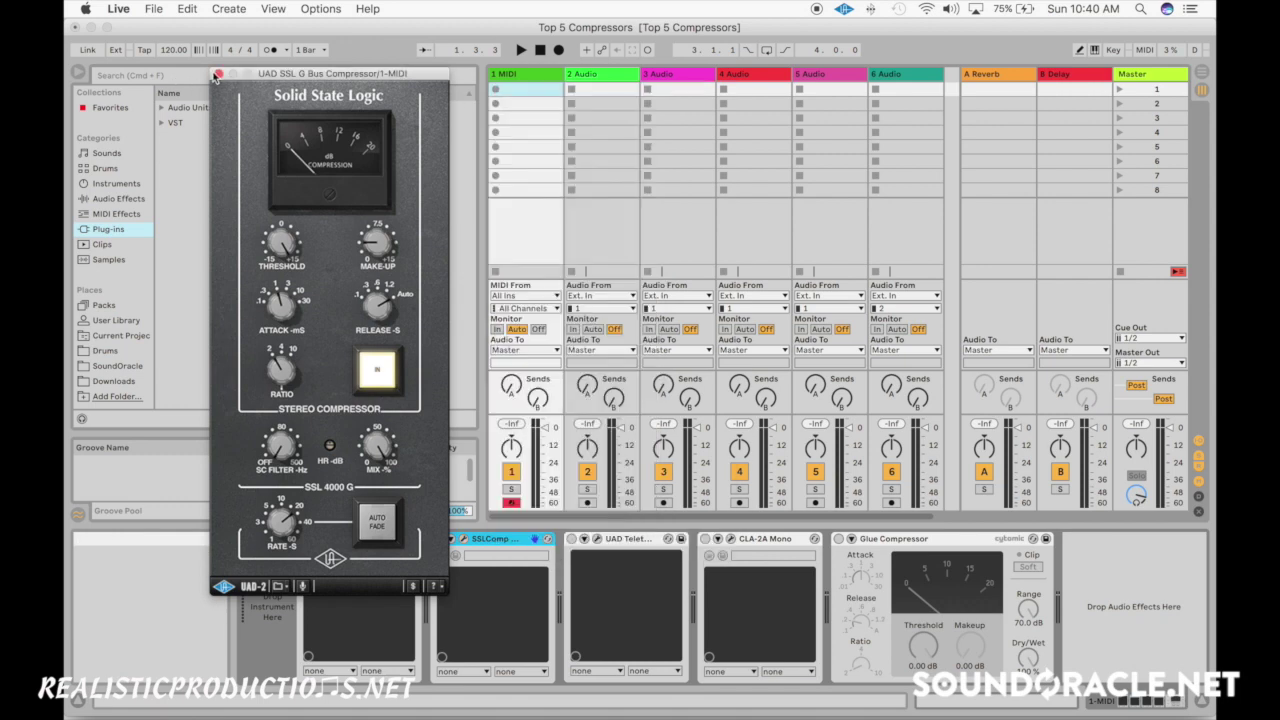
{"action": "left_click", "coordinate": [219, 74]}
Step: Open the UAD Teletronix LA-2 and CLA-2A Mono plug-in windows and arrange the CLA-2A directly below the LA-2
{"action": "left_click", "coordinate": [625, 538]}
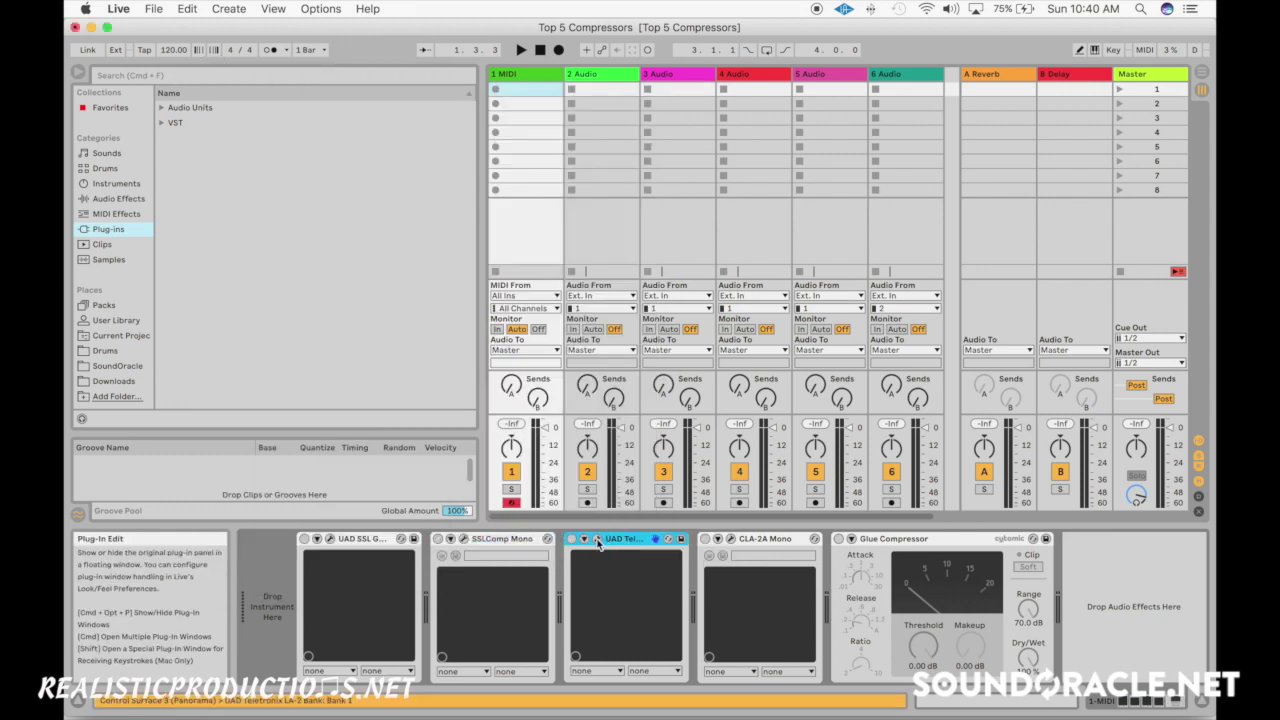
{"action": "left_click", "coordinate": [597, 538]}
{"action": "left_click_drag", "start_coordinate": [510, 168], "coordinate": [555, 68]}
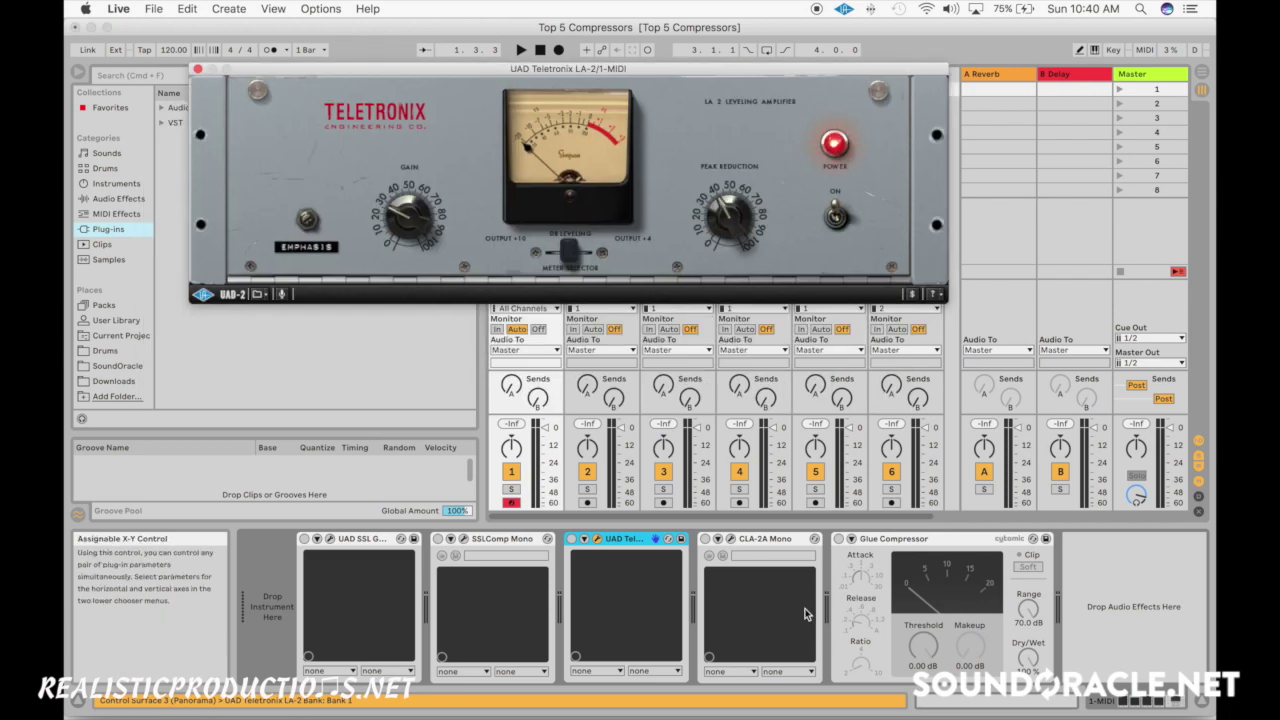
{"action": "left_click", "coordinate": [729, 539]}
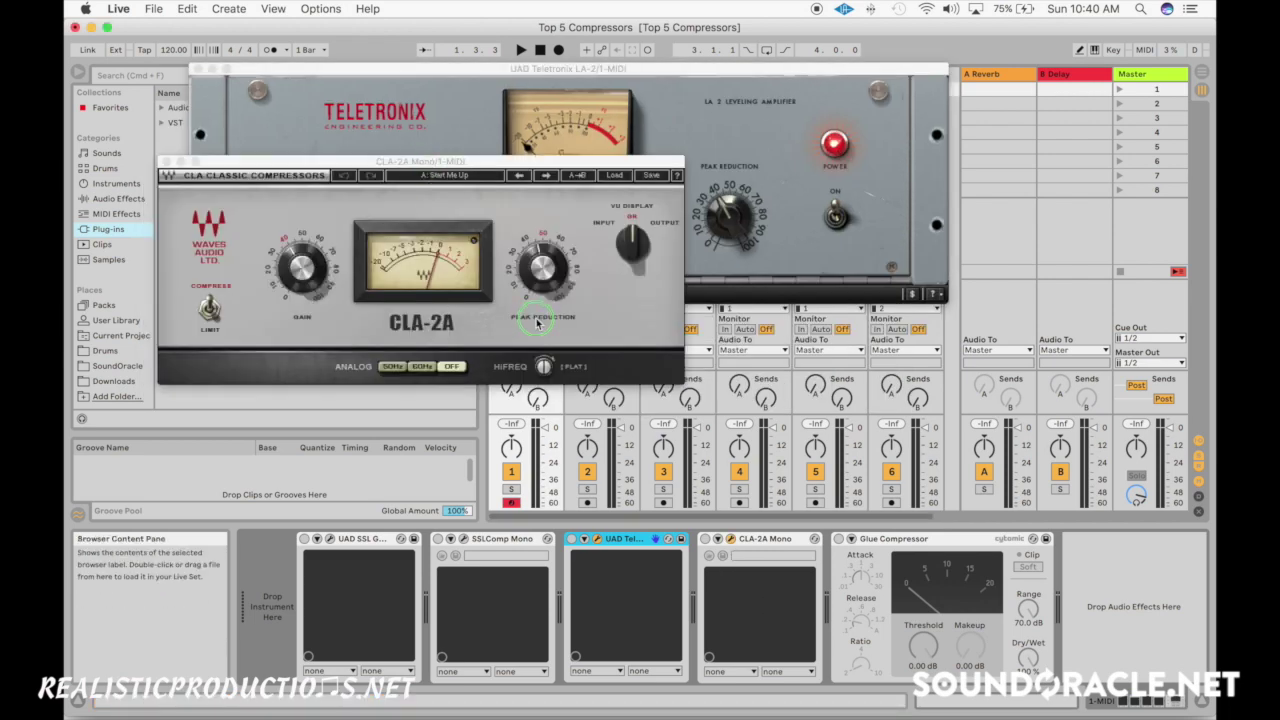
{"action": "left_click_drag", "start_coordinate": [450, 166], "coordinate": [490, 320]}
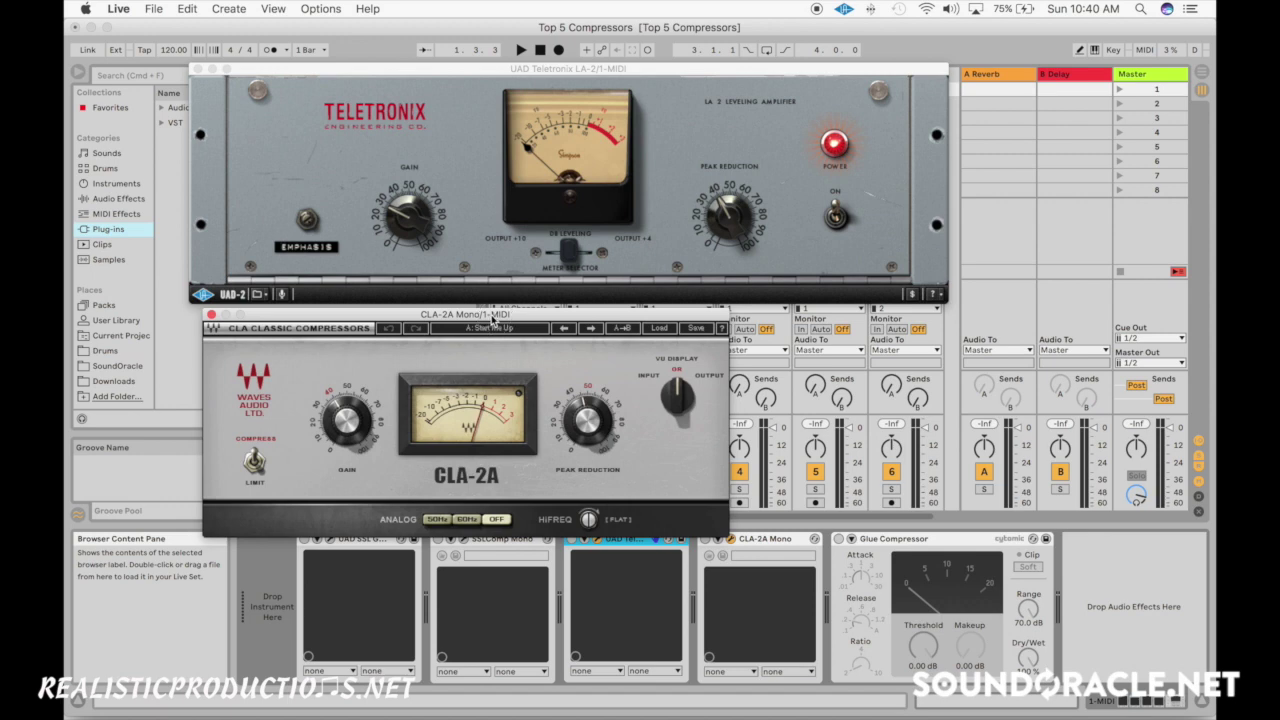
Step: Compare the Peak Reduction controls of the CLA-2A Mono and UAD Teletronix LA-2, and close both plug-in windows
{"action": "left_click_drag", "start_coordinate": [586, 424], "coordinate": [585, 423]}
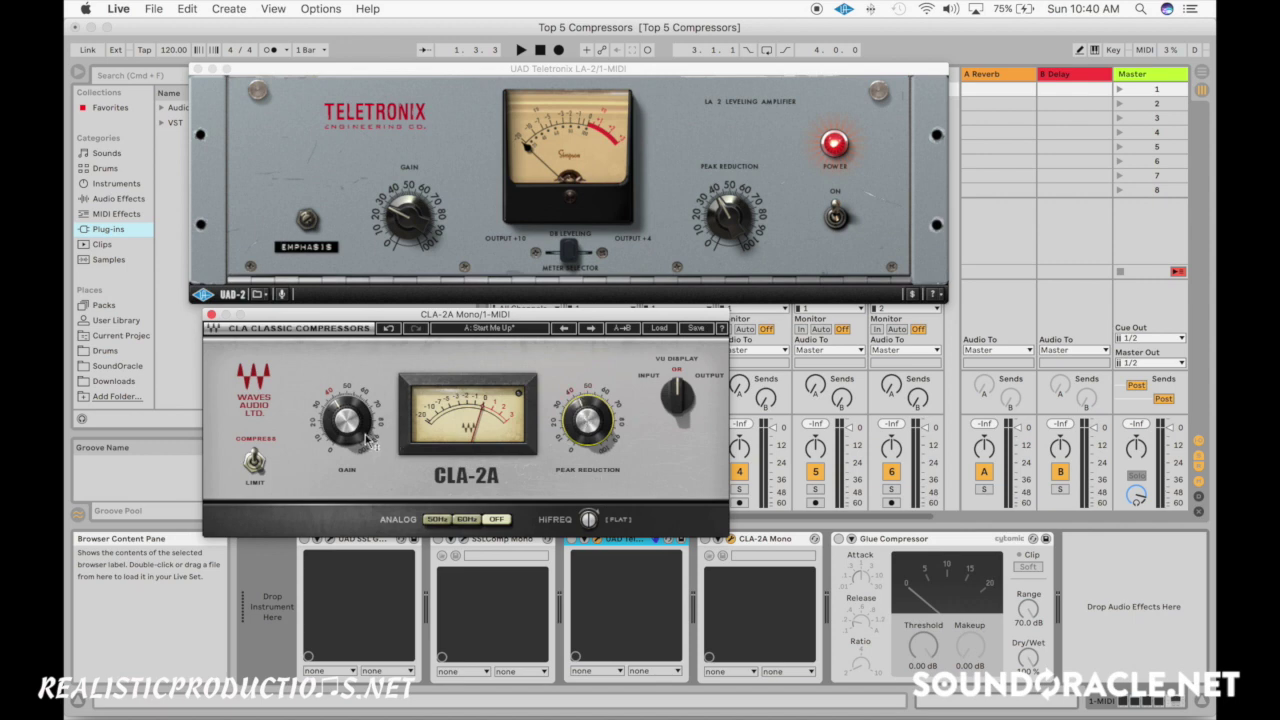
{"action": "mouse_move", "coordinate": [368, 440]}
{"action": "left_click_drag", "start_coordinate": [421, 318], "coordinate": [421, 317]}
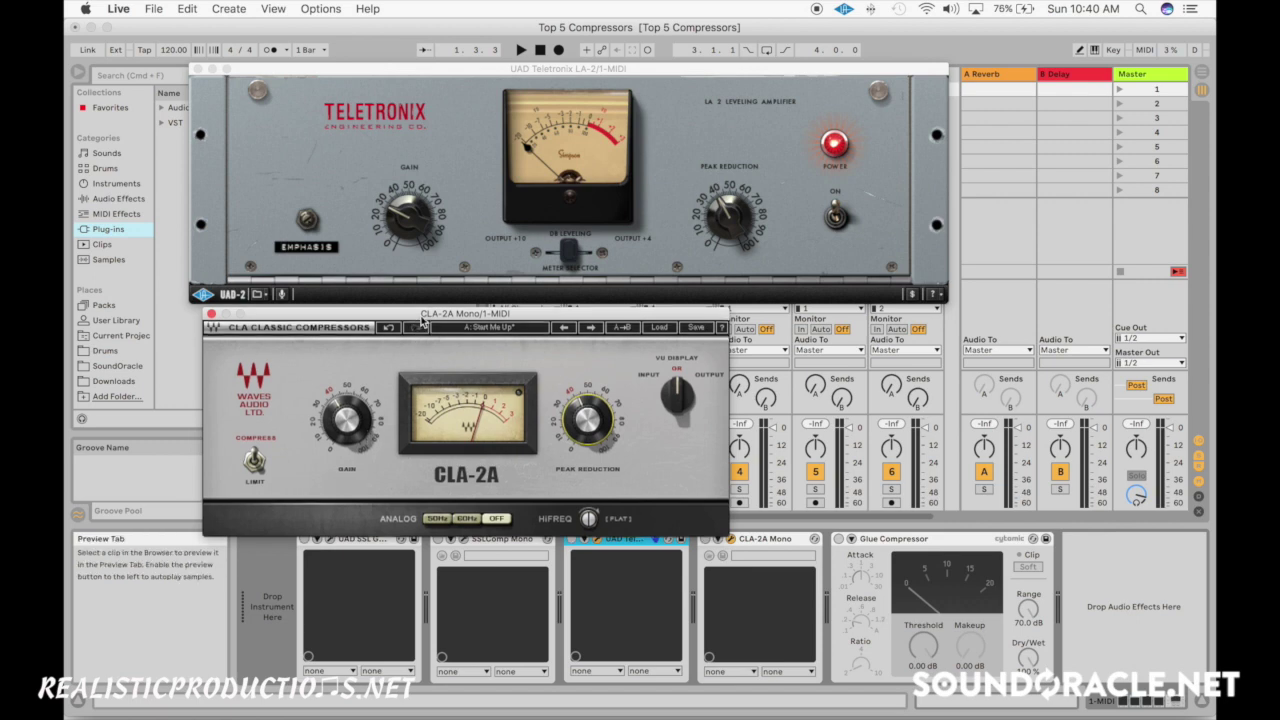
{"action": "left_click", "coordinate": [464, 150]}
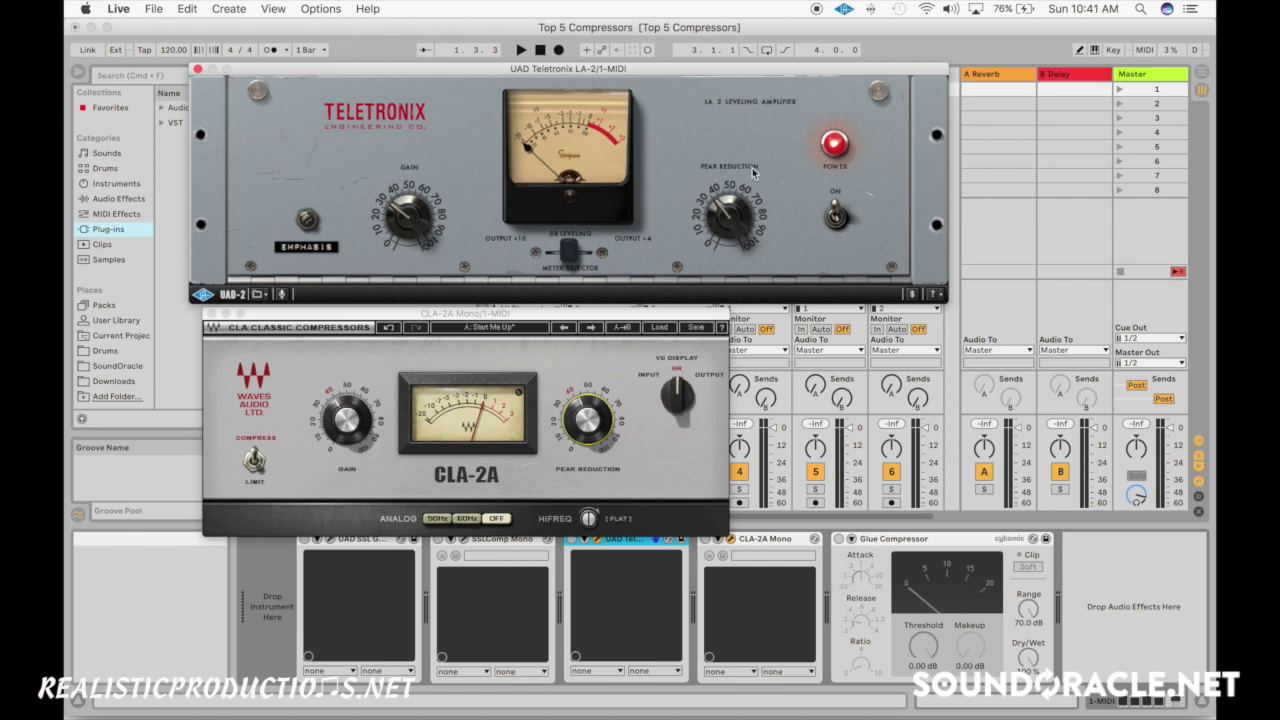
{"action": "left_click_drag", "start_coordinate": [734, 232], "coordinate": [739, 233]}
{"action": "left_click", "coordinate": [199, 70]}
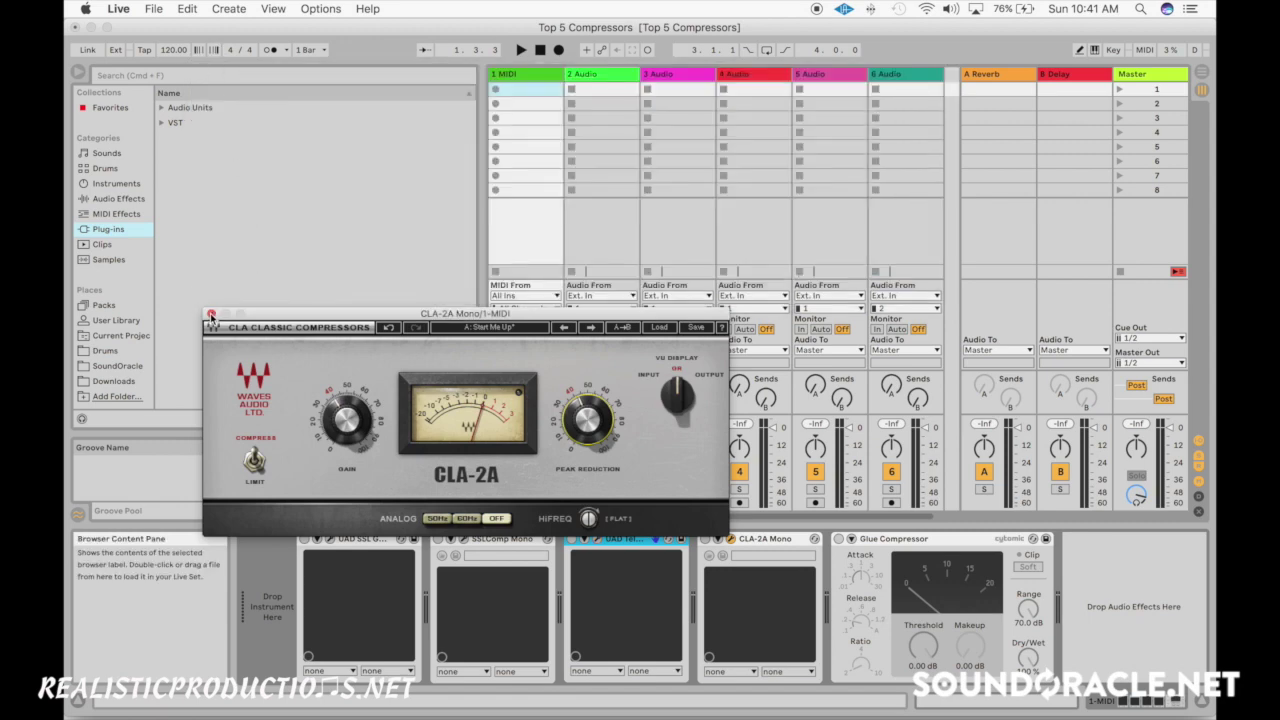
{"action": "left_click", "coordinate": [211, 316]}
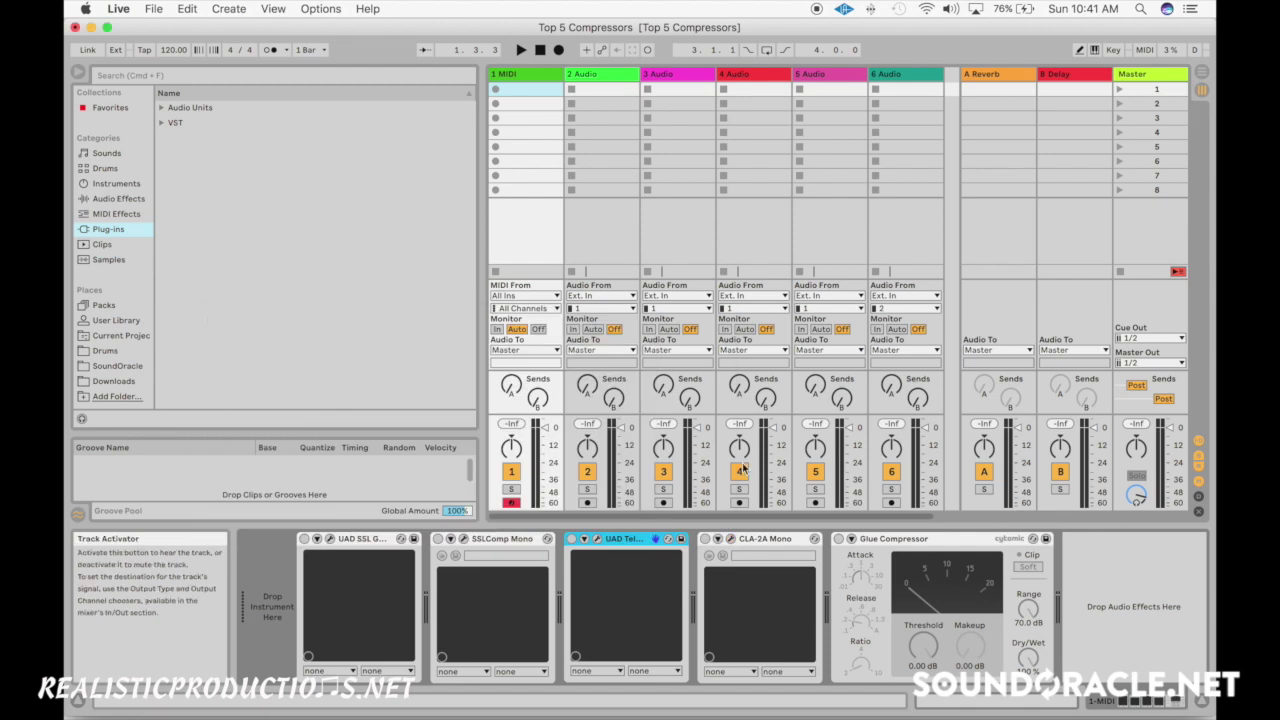
Step: Open the UAD SSL G Bus Compressor window nearer the Glue Compressor device to compare their controls, and close it
{"action": "left_click", "coordinate": [882, 540]}
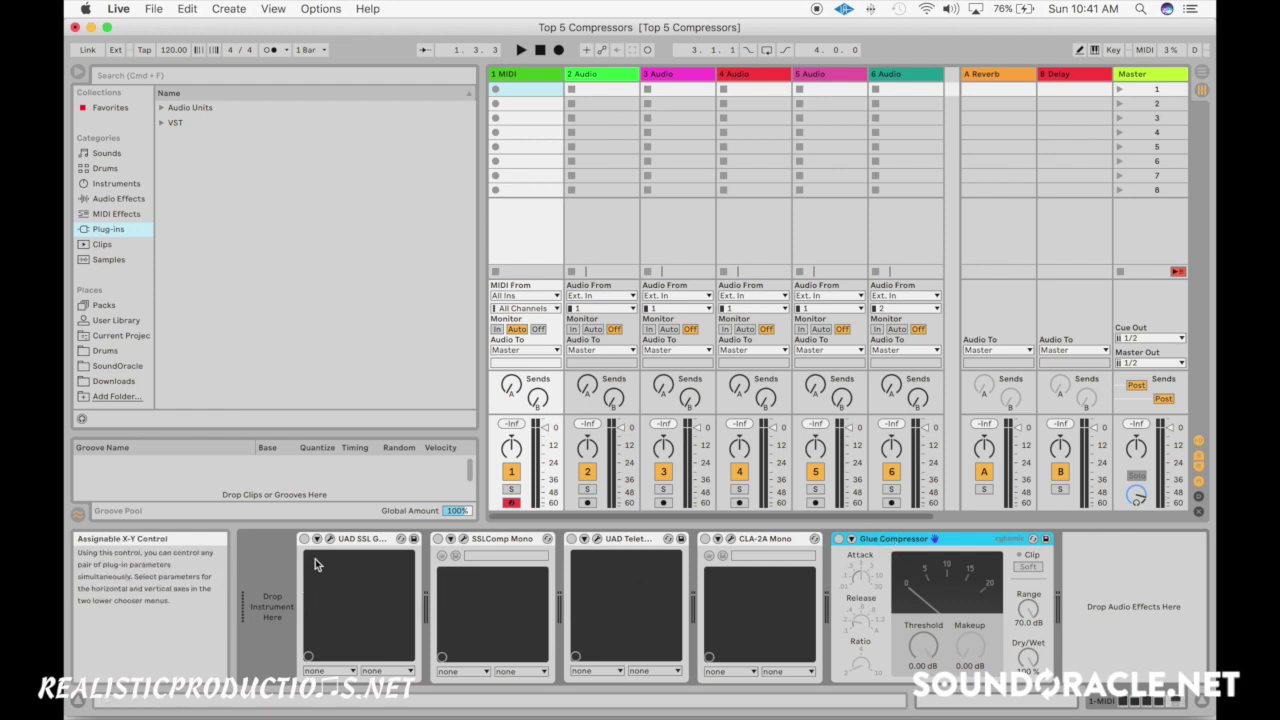
{"action": "left_click", "coordinate": [401, 539]}
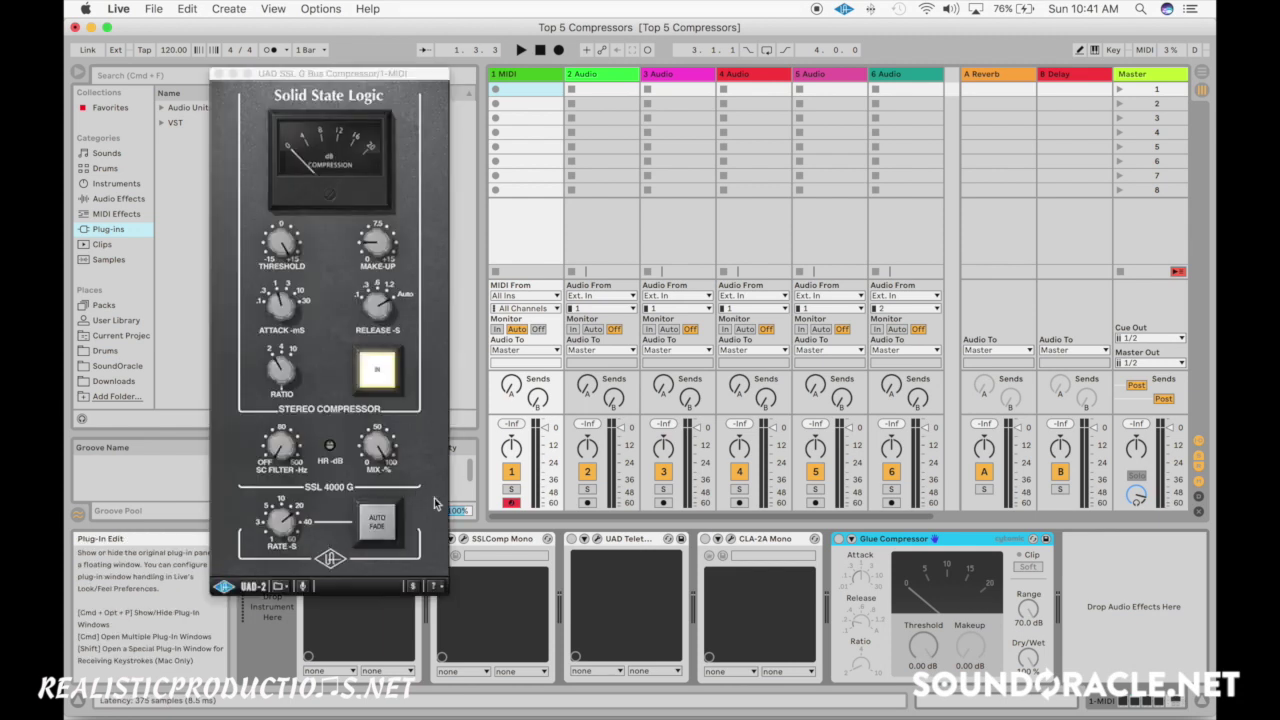
{"action": "left_click", "coordinate": [335, 73]}
{"action": "left_click_drag", "start_coordinate": [370, 75], "coordinate": [601, 140]}
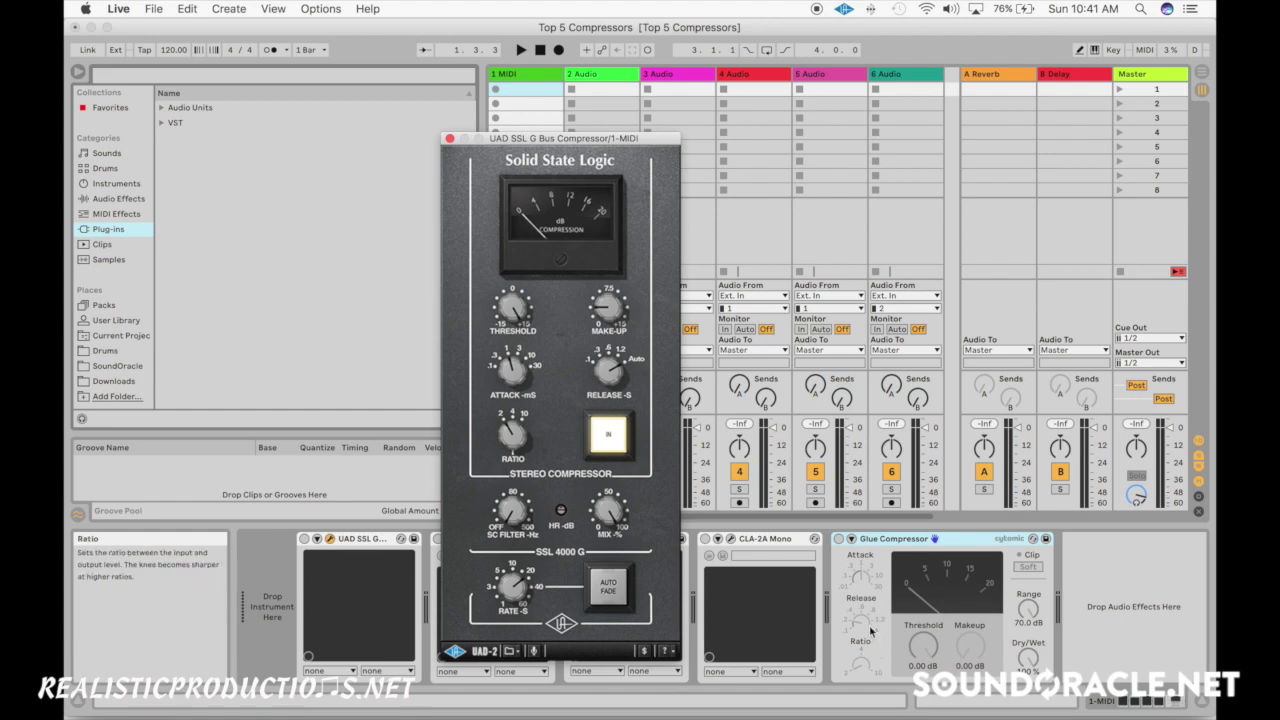
{"action": "left_click", "coordinate": [860, 662]}
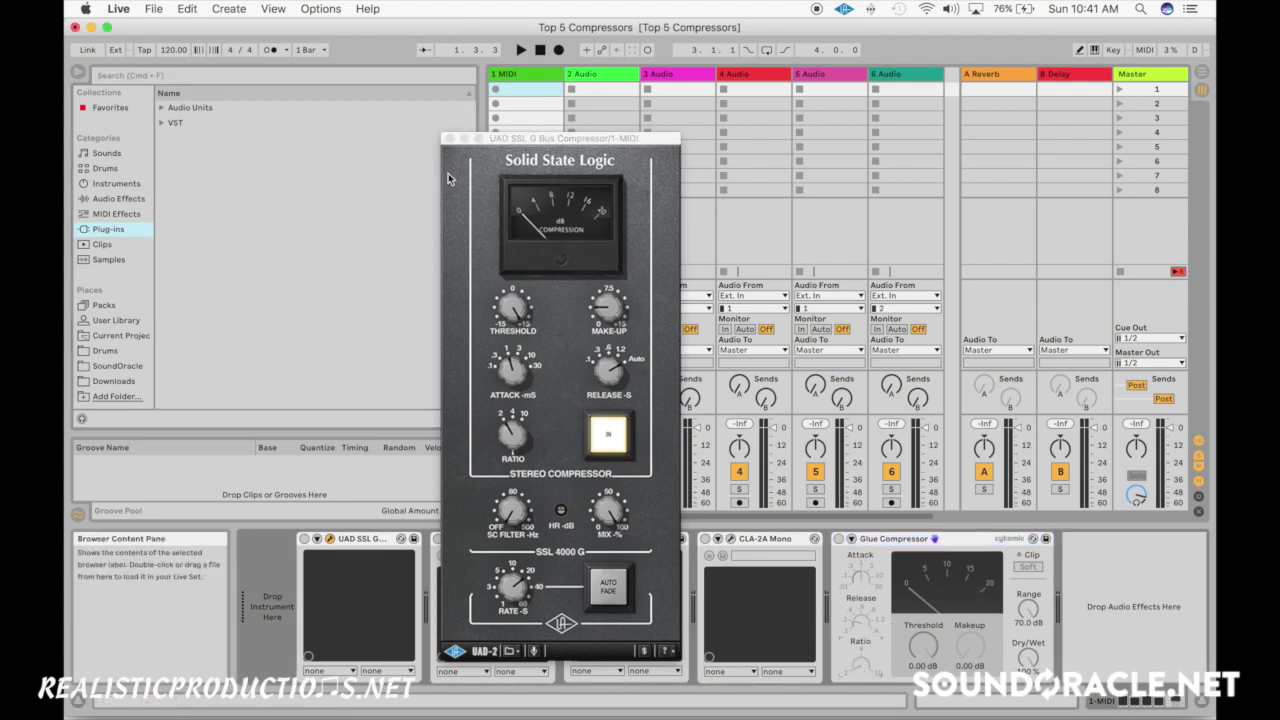
{"action": "left_click", "coordinate": [450, 139]}
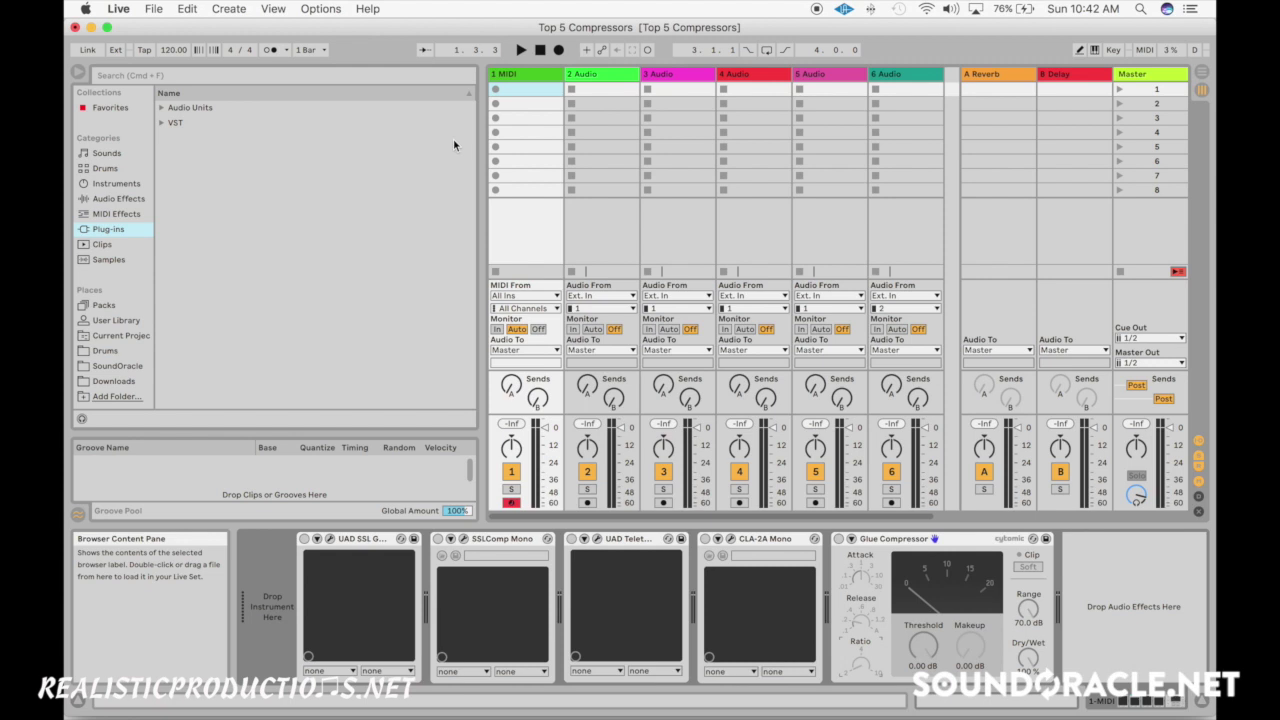
Step: Try lowering the Glue Compressor's threshold to -9.21 dB, and reset it
{"action": "left_click_drag", "start_coordinate": [930, 646], "coordinate": [932, 650]}
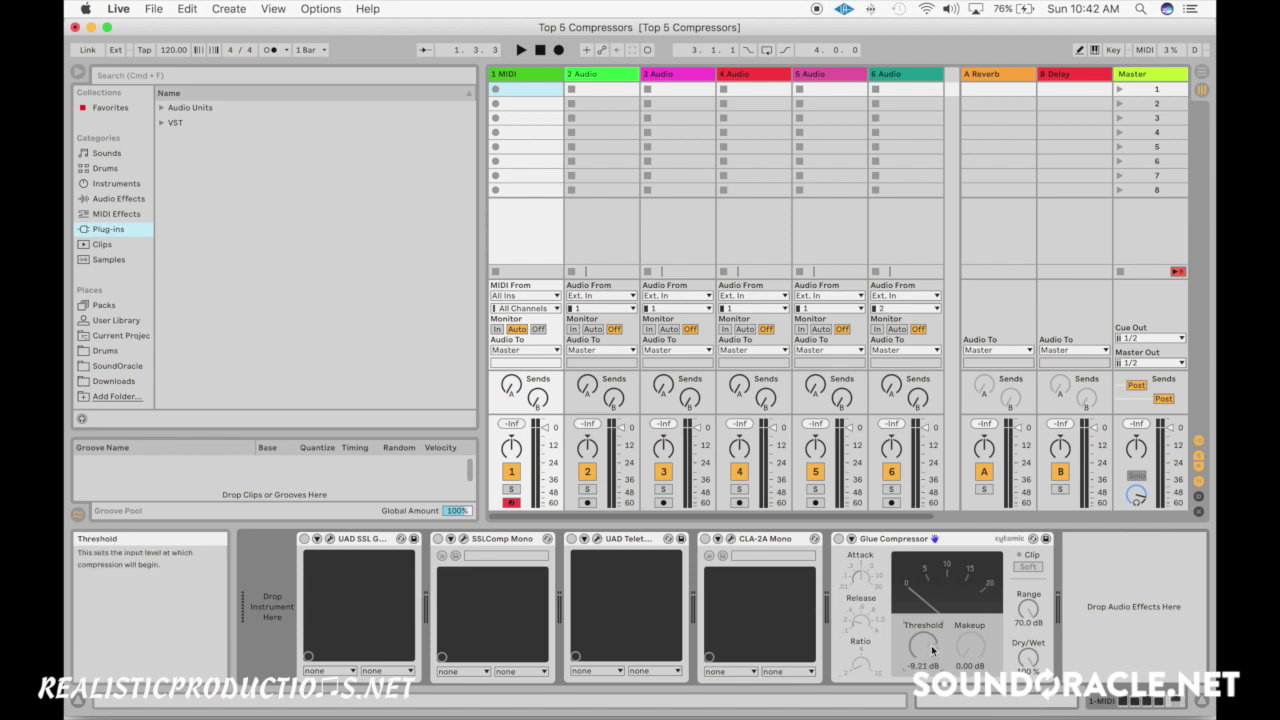
{"action": "key", "text": "Delete"}
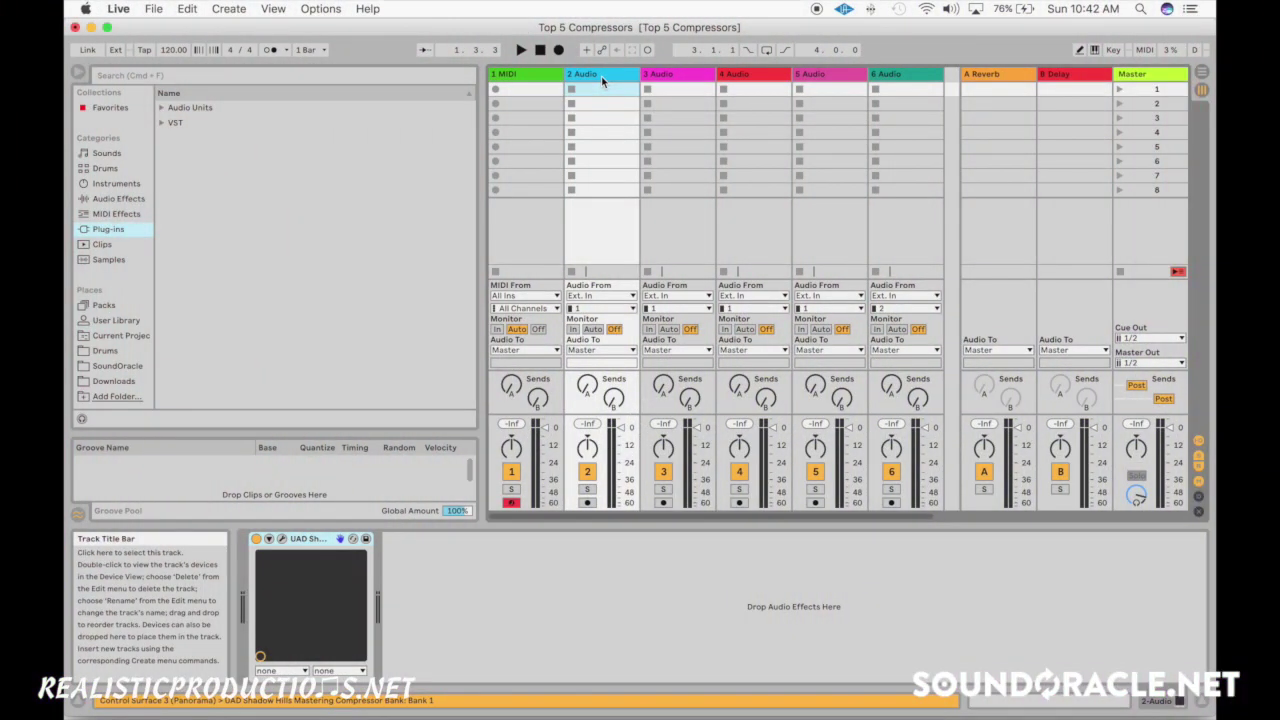
Step: Open the UAD Shadow Hills Mastering Compressor on the 2 Audio track and position its window above the device chain
{"action": "left_click", "coordinate": [284, 540]}
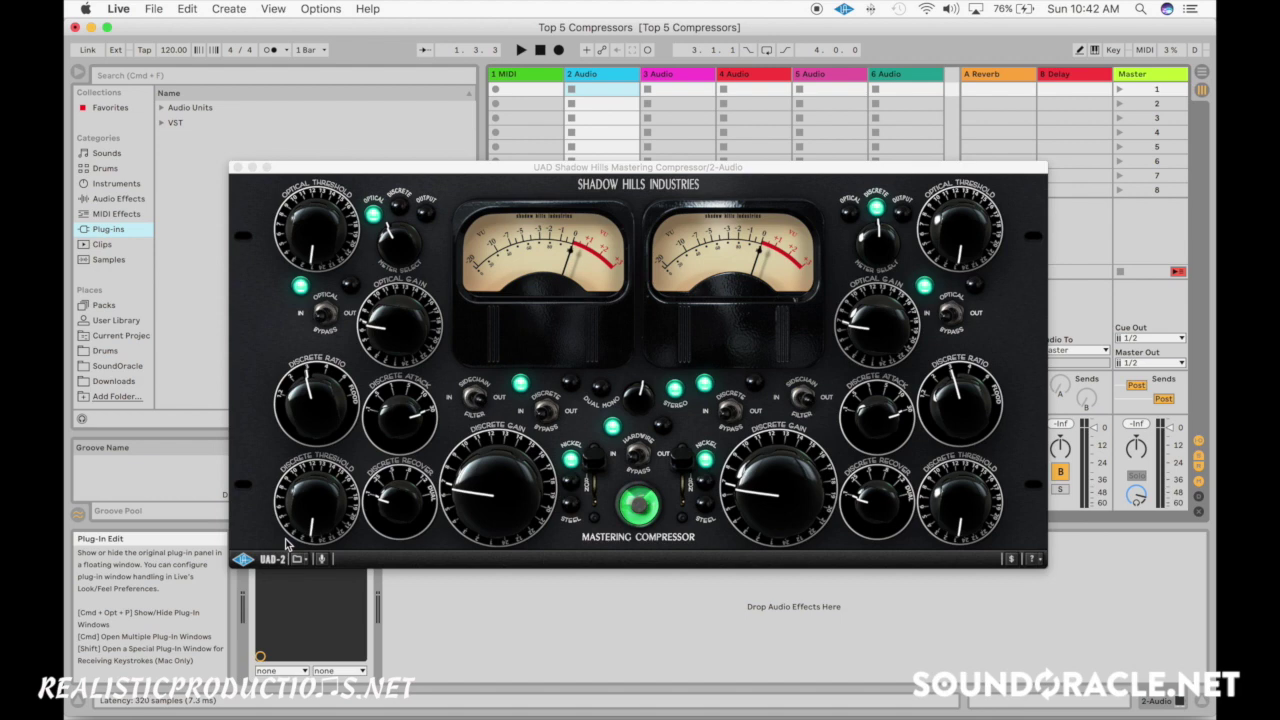
{"action": "left_click_drag", "start_coordinate": [615, 169], "coordinate": [647, 153]}
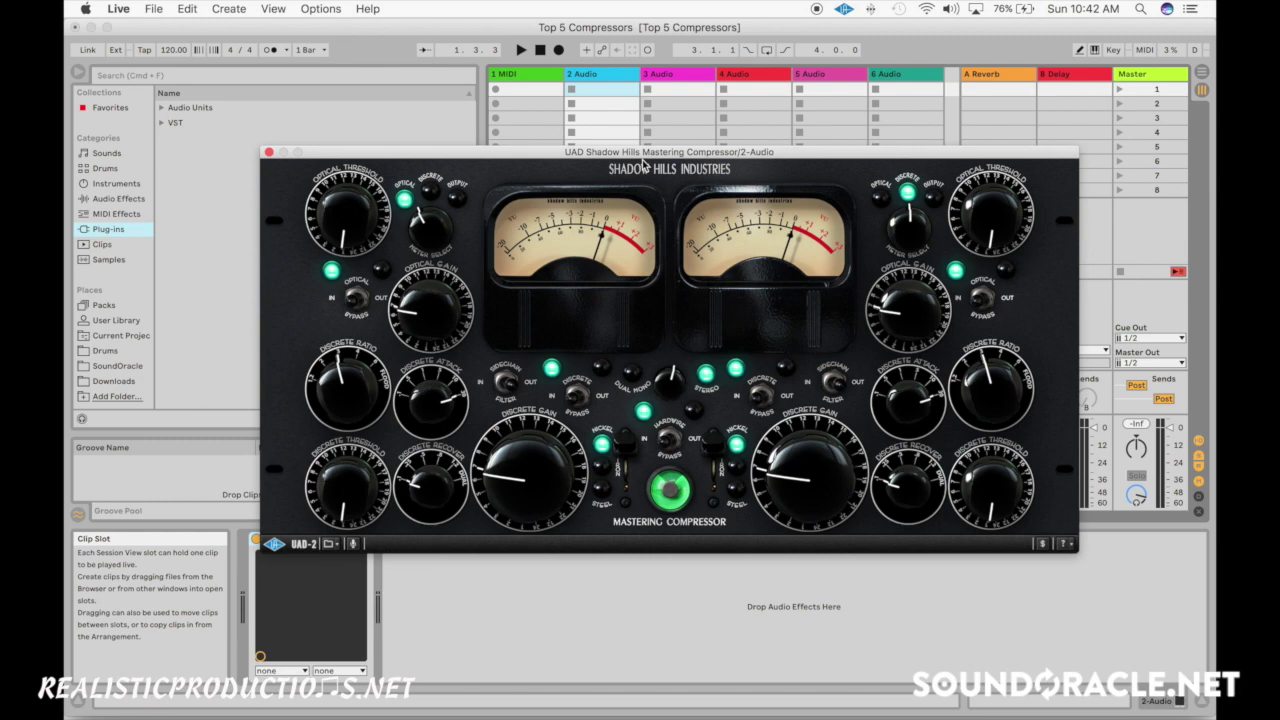
{"action": "left_click_drag", "start_coordinate": [643, 161], "coordinate": [643, 116]}
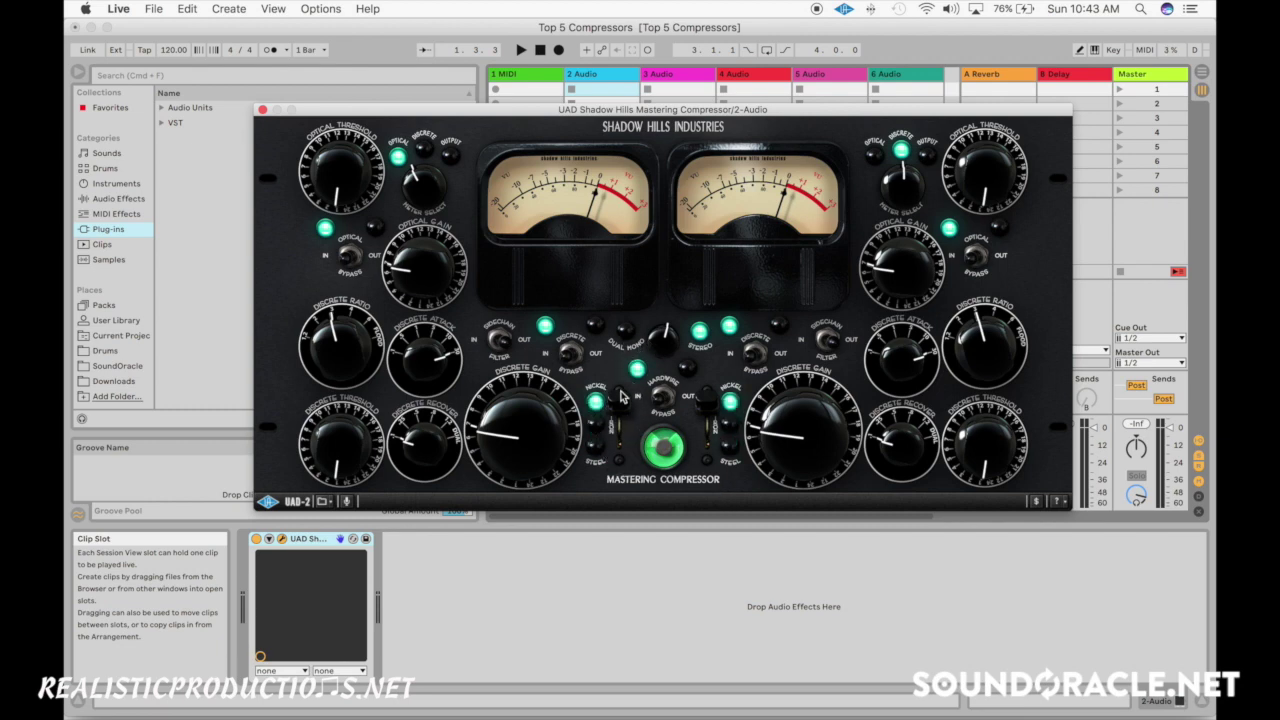
Step: Cycle the Shadow Hills compressor's output transformer through its middle setting and Steel, and return it to Nickel
{"action": "left_click", "coordinate": [616, 428]}
{"action": "left_click", "coordinate": [616, 428]}
{"action": "left_click", "coordinate": [617, 423]}
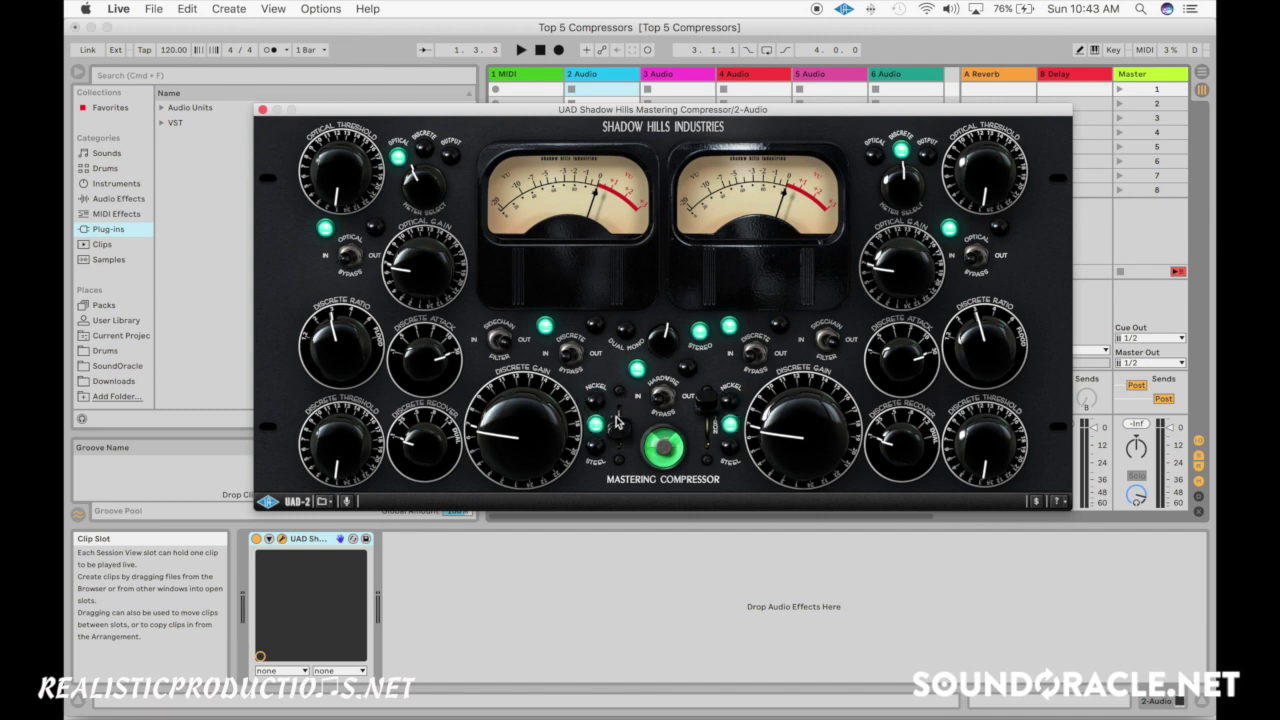
{"action": "left_click", "coordinate": [618, 426]}
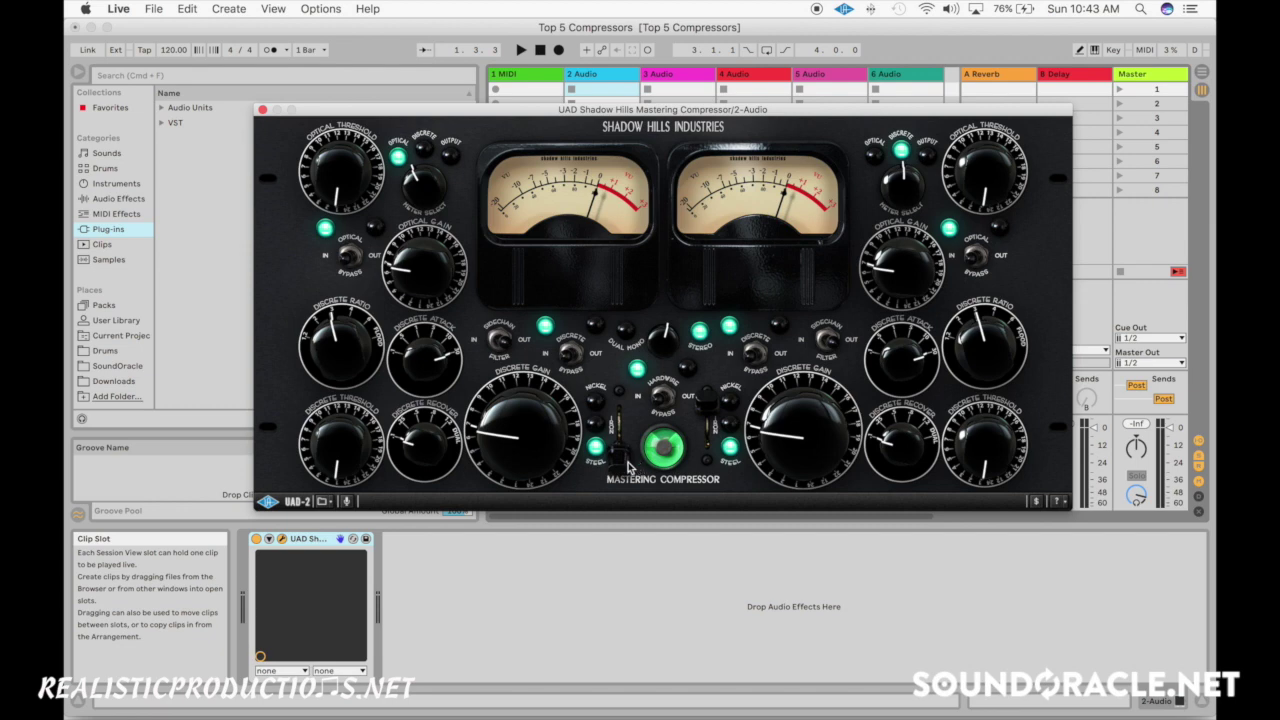
{"action": "left_click", "coordinate": [625, 453]}
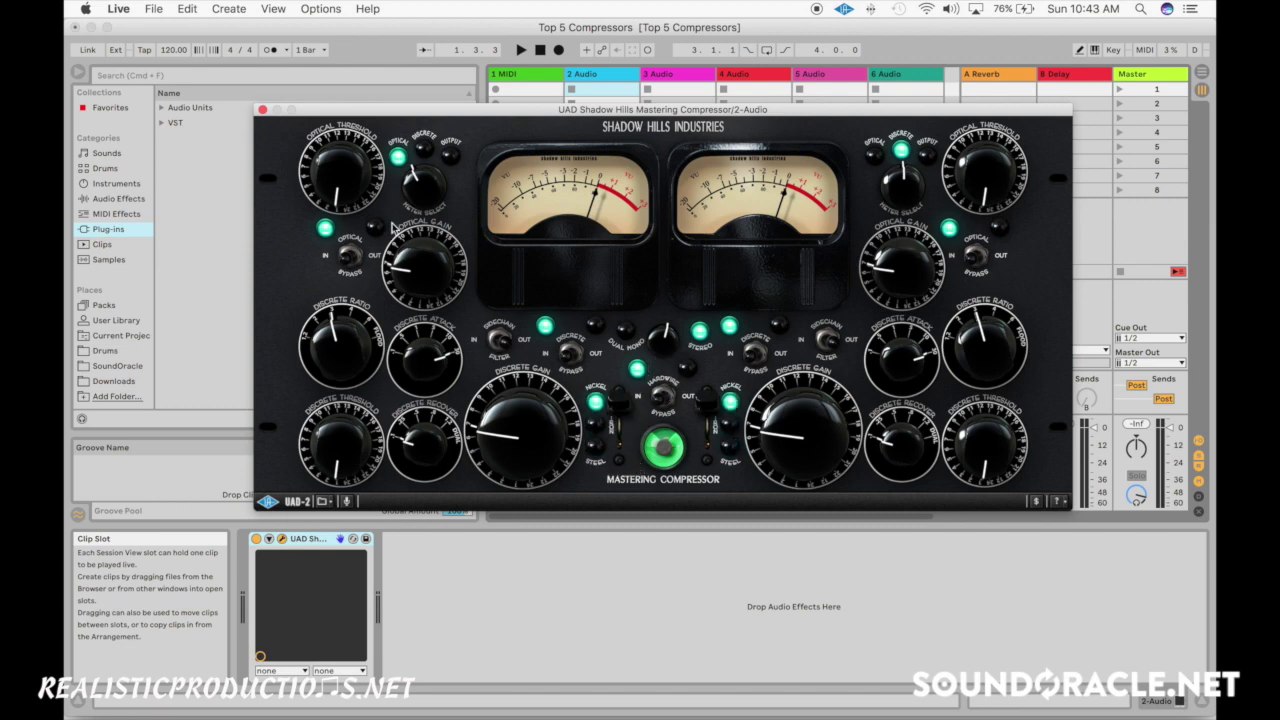
Step: Bypass and re-engage the Shadow Hills optical section, and turn up the first channel's Optical Threshold
{"action": "left_click", "coordinate": [491, 170]}
{"action": "left_click", "coordinate": [302, 267]}
{"action": "left_click_drag", "start_coordinate": [336, 193], "coordinate": [334, 140]}
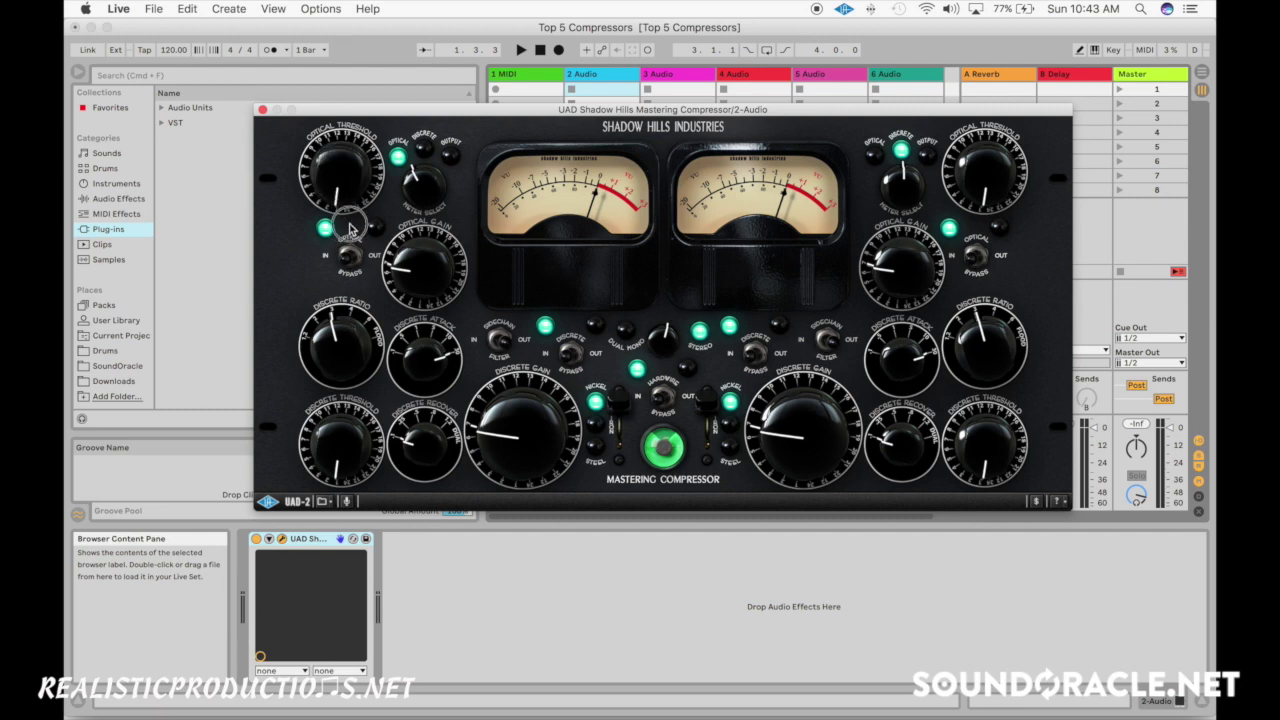
{"action": "left_click", "coordinate": [353, 262]}
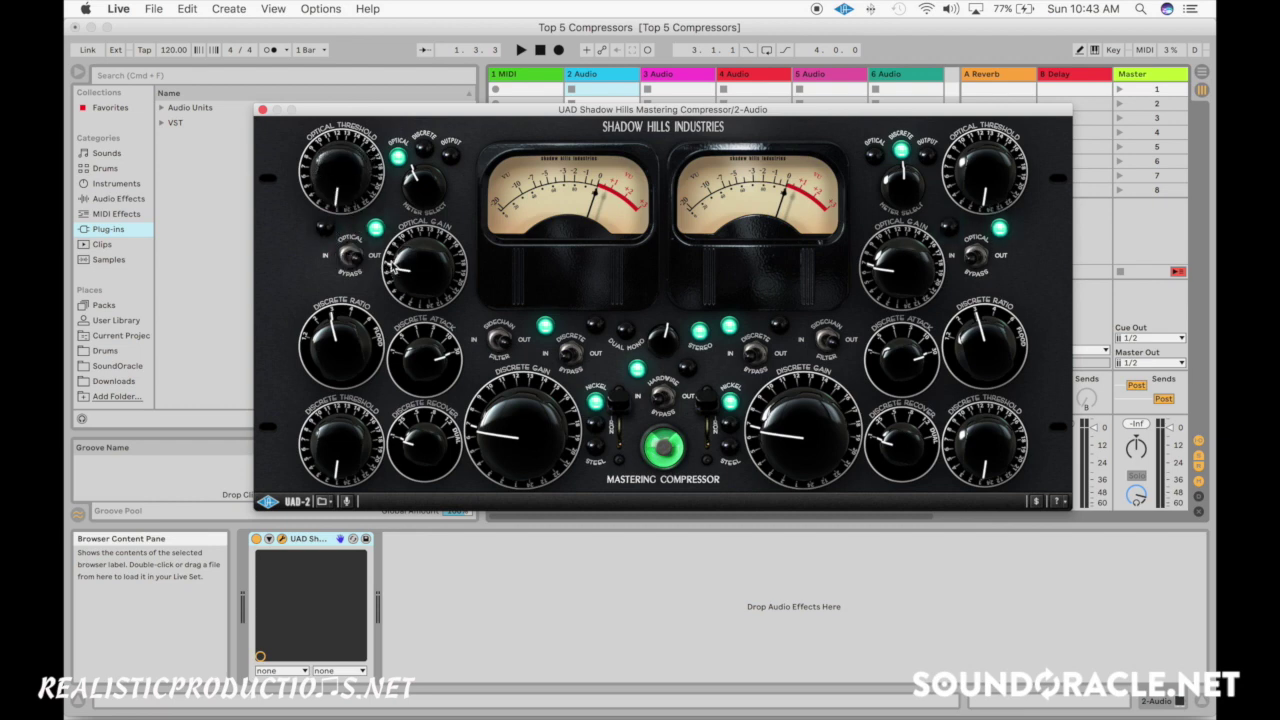
{"action": "left_click", "coordinate": [353, 262]}
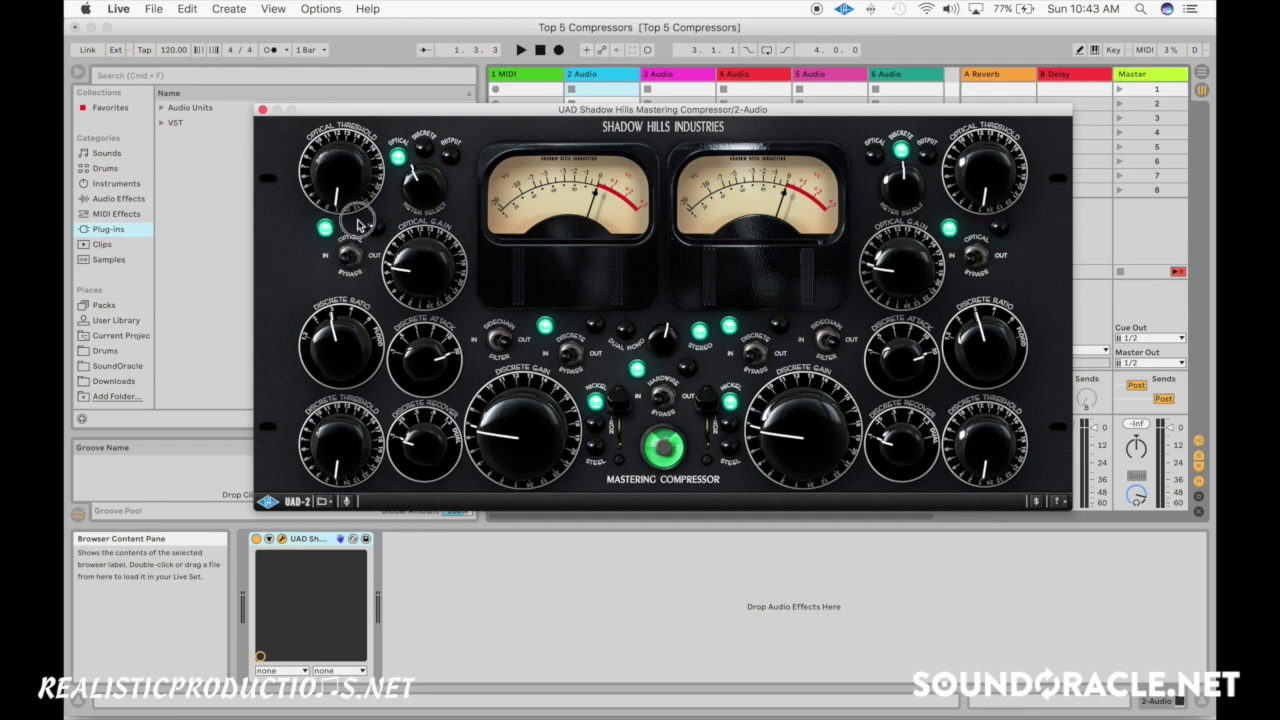
{"action": "left_click_drag", "start_coordinate": [343, 200], "coordinate": [318, 190]}
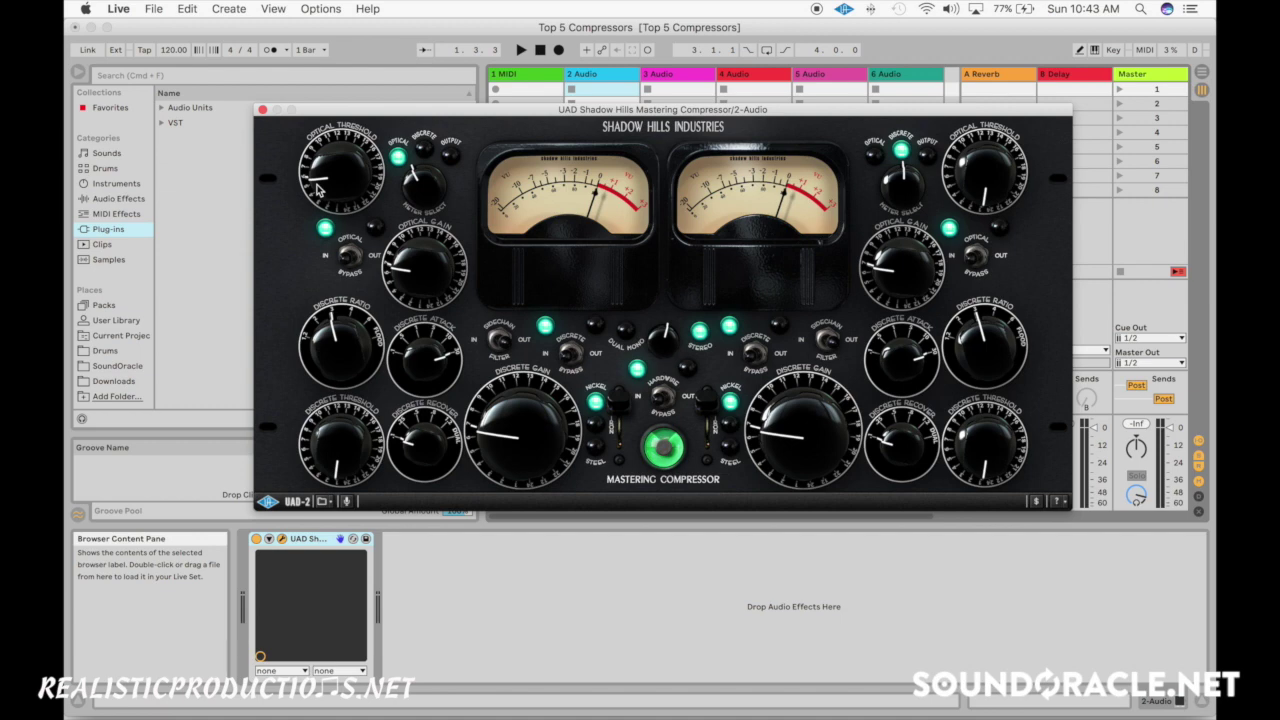
Step: Adjust the first channel's Optical Threshold on the Shadow Hills compressor, and sweep its Discrete Threshold up and back down
{"action": "mouse_move", "coordinate": [316, 187]}
{"action": "left_mouse_down"}
{"action": "mouse_move", "coordinate": [319, 173]}
{"action": "mouse_move", "coordinate": [333, 196]}
{"action": "left_mouse_up"}
{"action": "left_click_drag", "start_coordinate": [336, 450], "coordinate": [348, 428]}
{"action": "left_click_drag", "start_coordinate": [351, 176], "coordinate": [338, 152]}
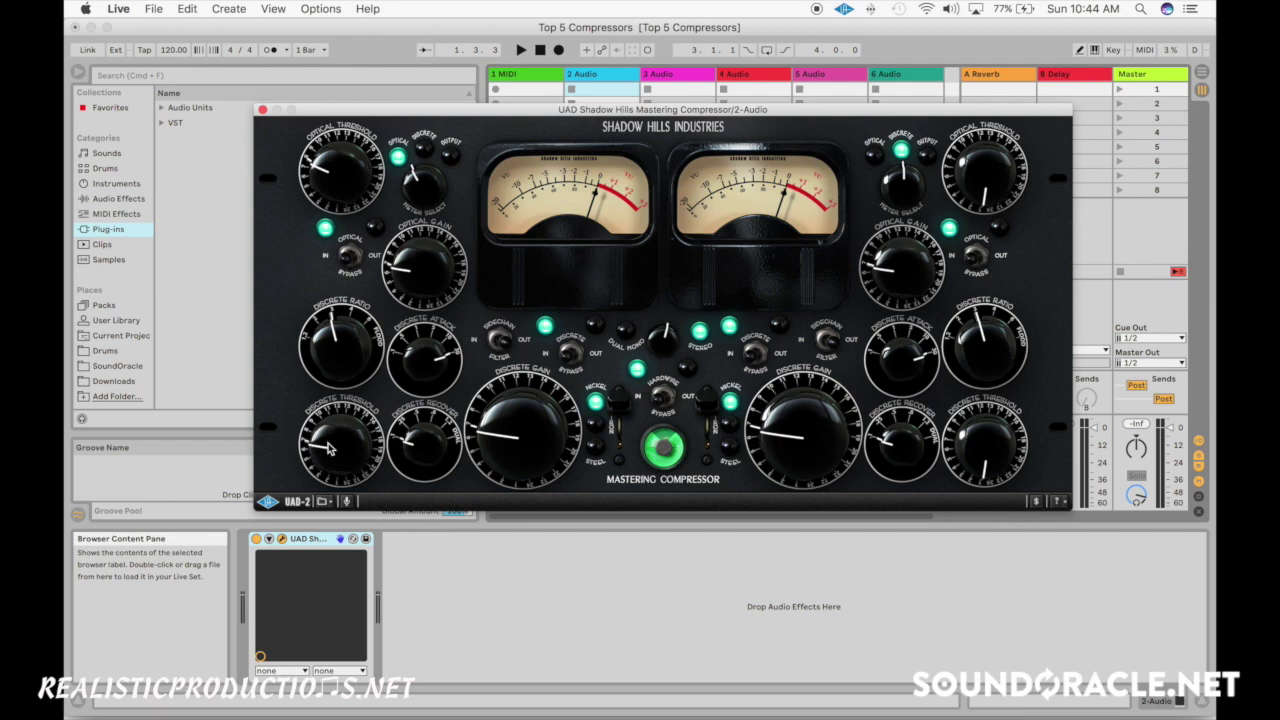
{"action": "left_click_drag", "start_coordinate": [329, 449], "coordinate": [328, 464]}
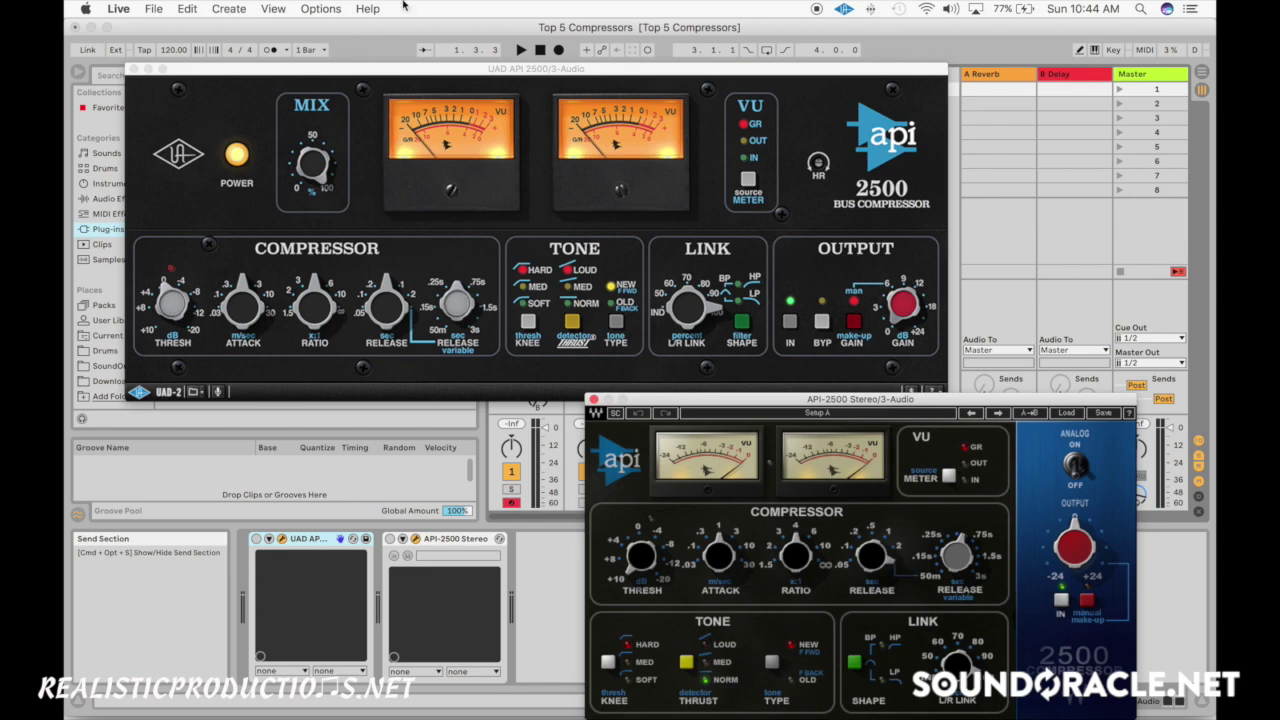
Step: Switch the UAD API 2500's power off and back on, and move its window up away from the Waves API-2500
{"action": "left_click", "coordinate": [186, 172]}
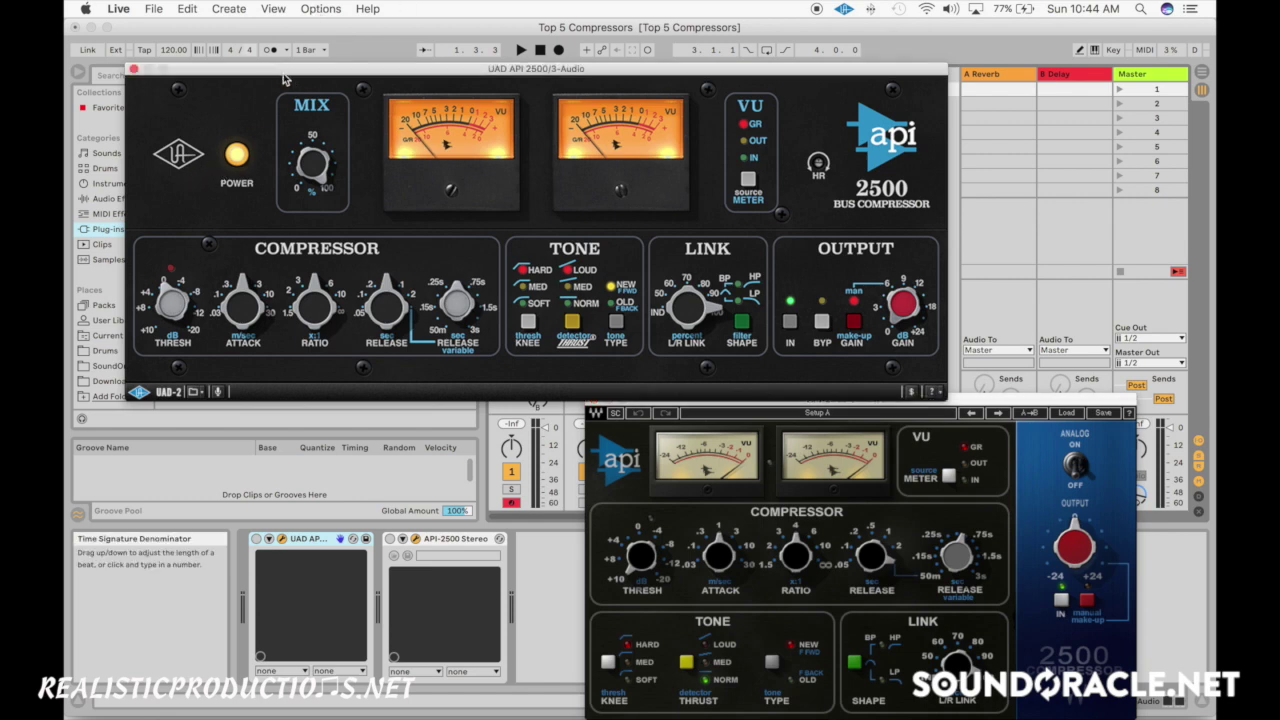
{"action": "mouse_move", "coordinate": [283, 73]}
{"action": "left_mouse_down"}
{"action": "mouse_move", "coordinate": [284, 27]}
{"action": "mouse_move", "coordinate": [279, 66]}
{"action": "left_mouse_up"}
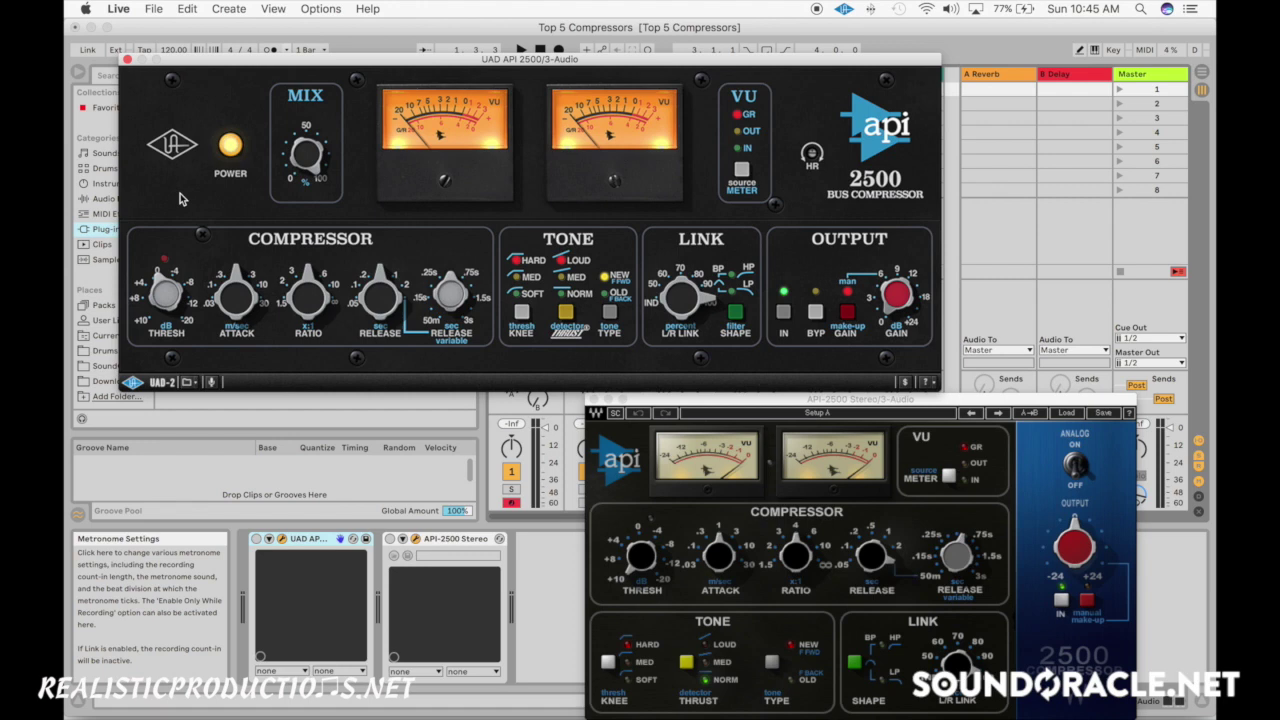
{"action": "left_click", "coordinate": [230, 147]}
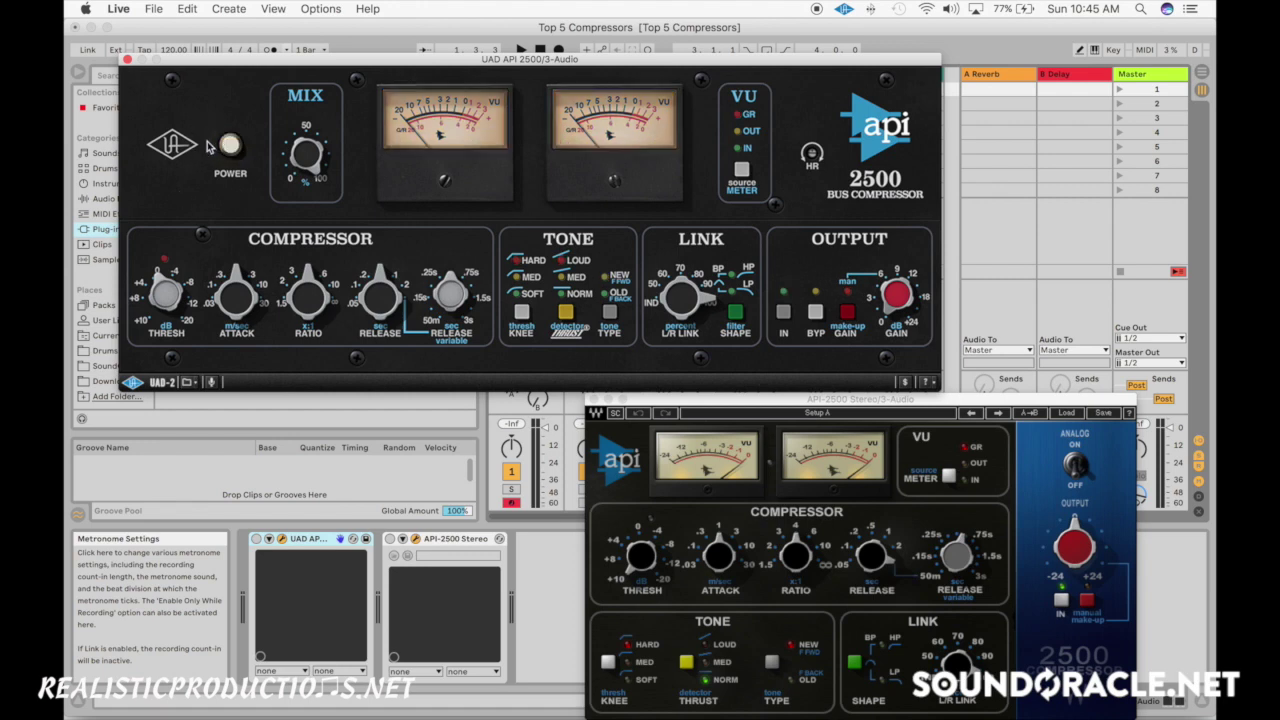
{"action": "left_click", "coordinate": [232, 150]}
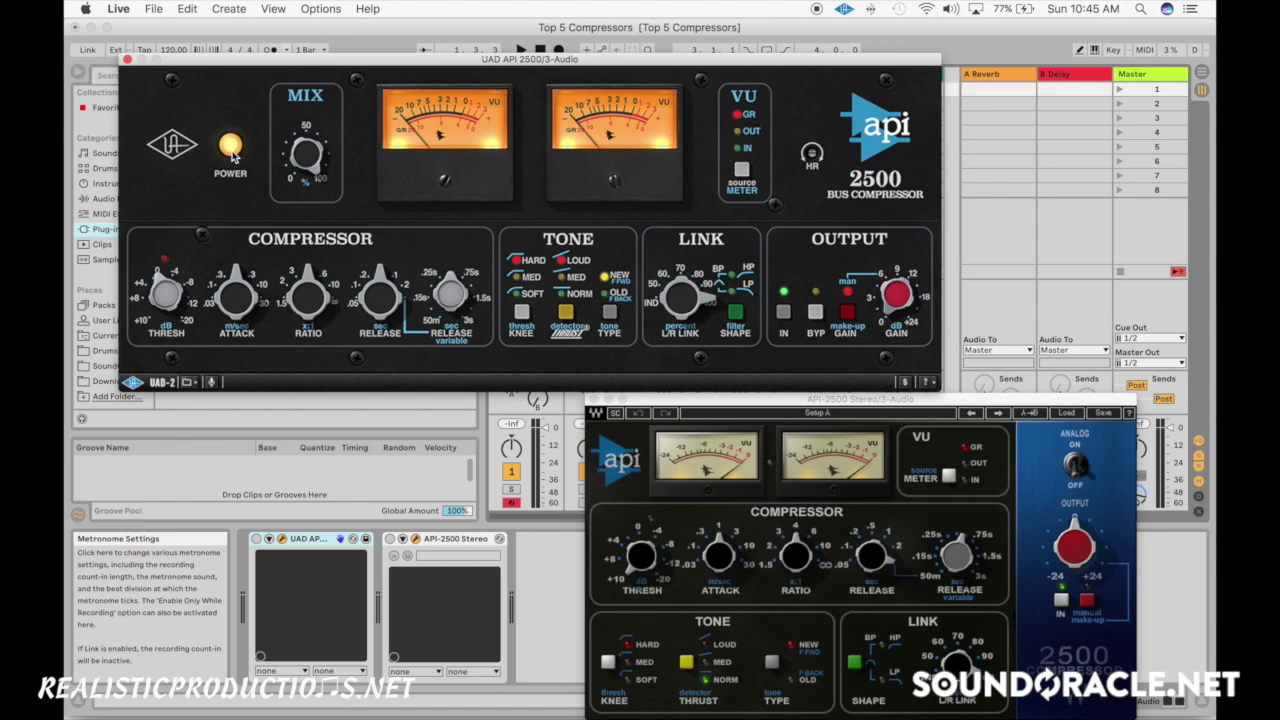
{"action": "left_click_drag", "start_coordinate": [547, 59], "coordinate": [575, 37]}
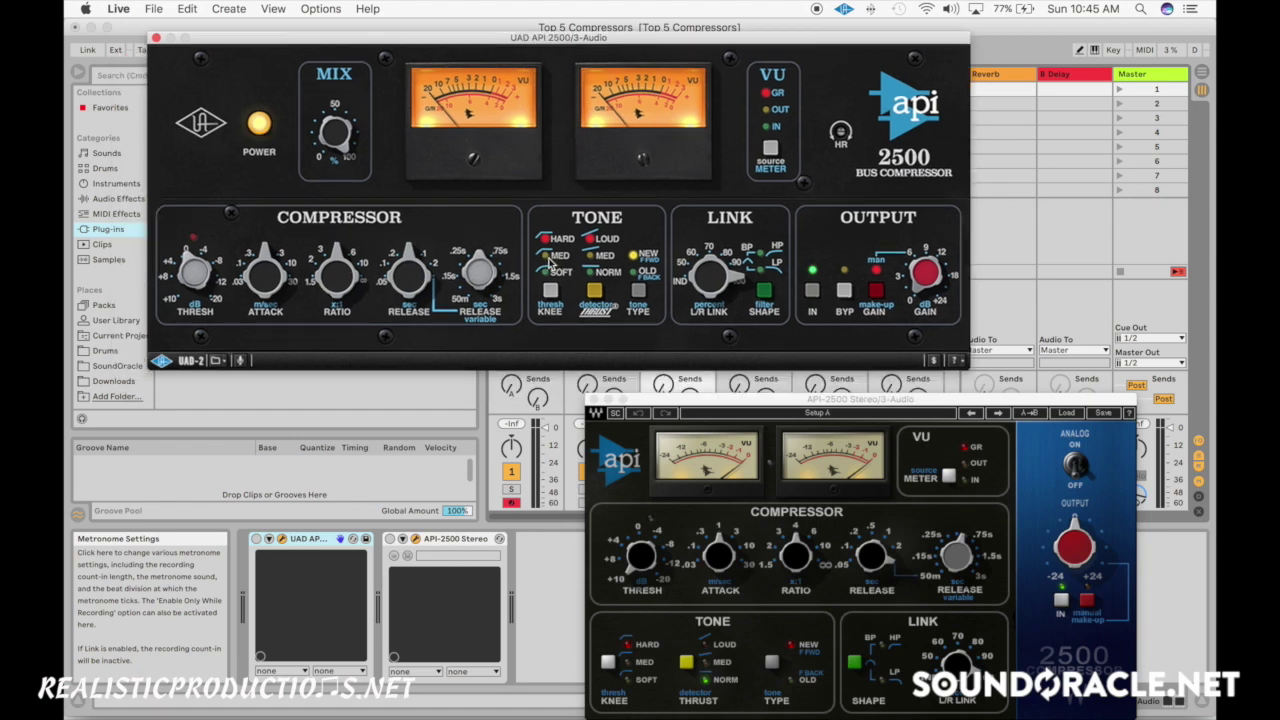
Step: Toggle the UAD API 2500's tone Type between New and Old, ending on Old
{"action": "left_click", "coordinate": [640, 292]}
{"action": "left_click", "coordinate": [640, 290]}
{"action": "left_click", "coordinate": [642, 289]}
{"action": "left_click", "coordinate": [640, 290]}
{"action": "left_click", "coordinate": [639, 291]}
Step: Cycle the UAD API 2500's detector Thrust repeatedly through its Loud, Med and Norm settings, and return it to Loud
{"action": "left_click", "coordinate": [594, 290]}
{"action": "left_click", "coordinate": [595, 290]}
{"action": "left_click", "coordinate": [595, 290]}
{"action": "left_click", "coordinate": [595, 290]}
{"action": "left_click", "coordinate": [595, 290]}
{"action": "left_click", "coordinate": [595, 290]}
{"action": "left_click", "coordinate": [595, 291]}
{"action": "left_click", "coordinate": [595, 291]}
{"action": "left_click", "coordinate": [595, 291]}
{"action": "left_click", "coordinate": [595, 291]}
Step: Try the UAD API 2500's threshold and ratio controls, and turn its attack down to a faster setting
{"action": "left_click_drag", "start_coordinate": [208, 268], "coordinate": [195, 300]}
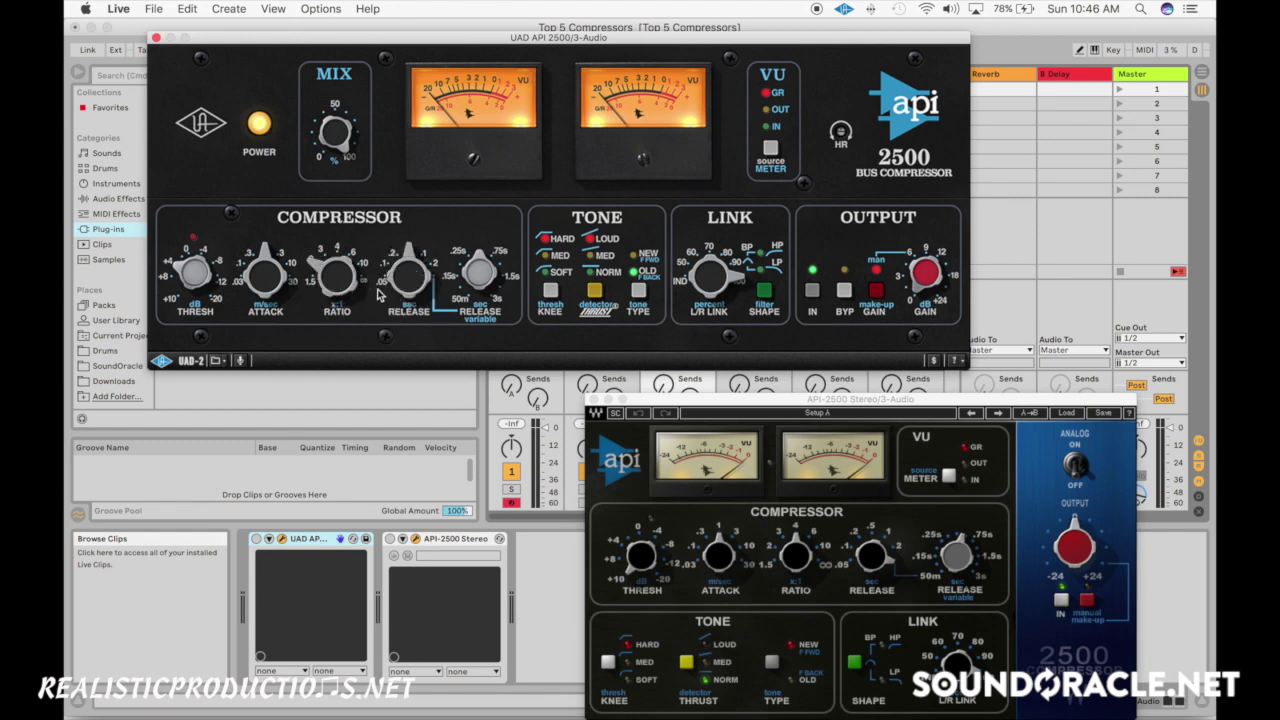
{"action": "left_click_drag", "start_coordinate": [338, 280], "coordinate": [346, 262]}
{"action": "left_click_drag", "start_coordinate": [265, 285], "coordinate": [266, 317]}
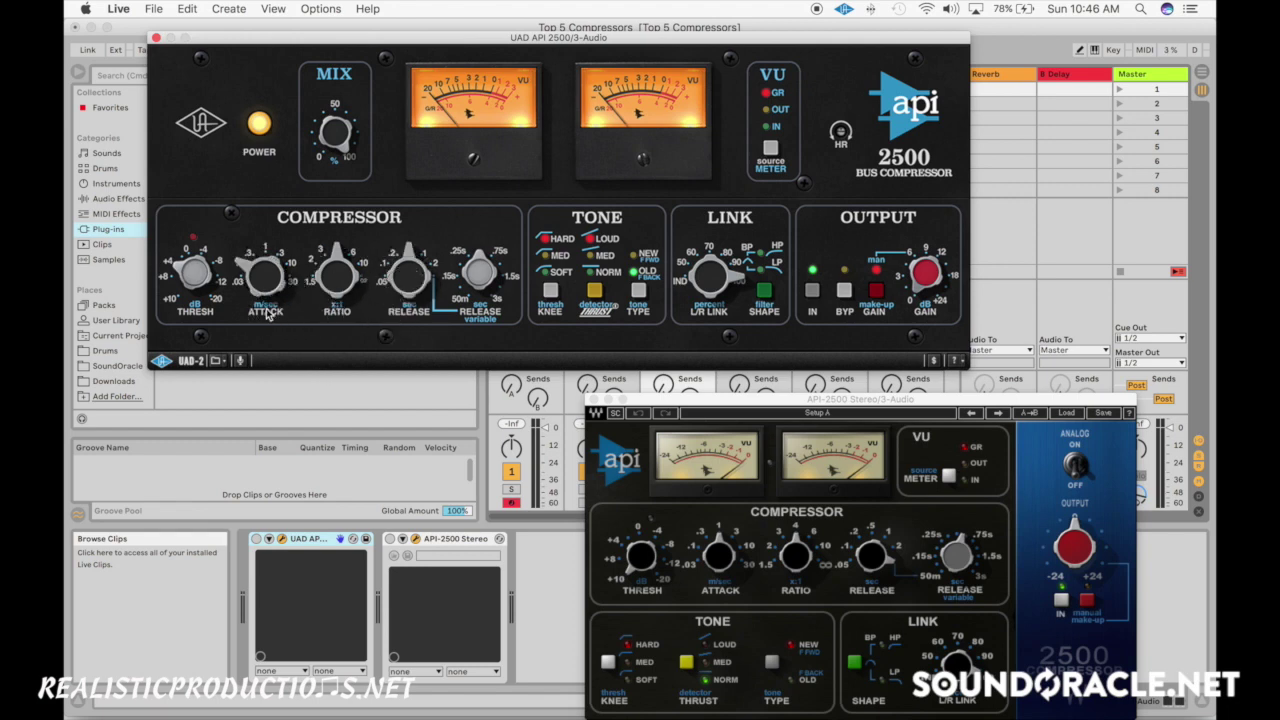
Step: Move the Waves API-2500 window up over the UAD version, and show its threshold value
{"action": "left_click_drag", "start_coordinate": [764, 400], "coordinate": [755, 296]}
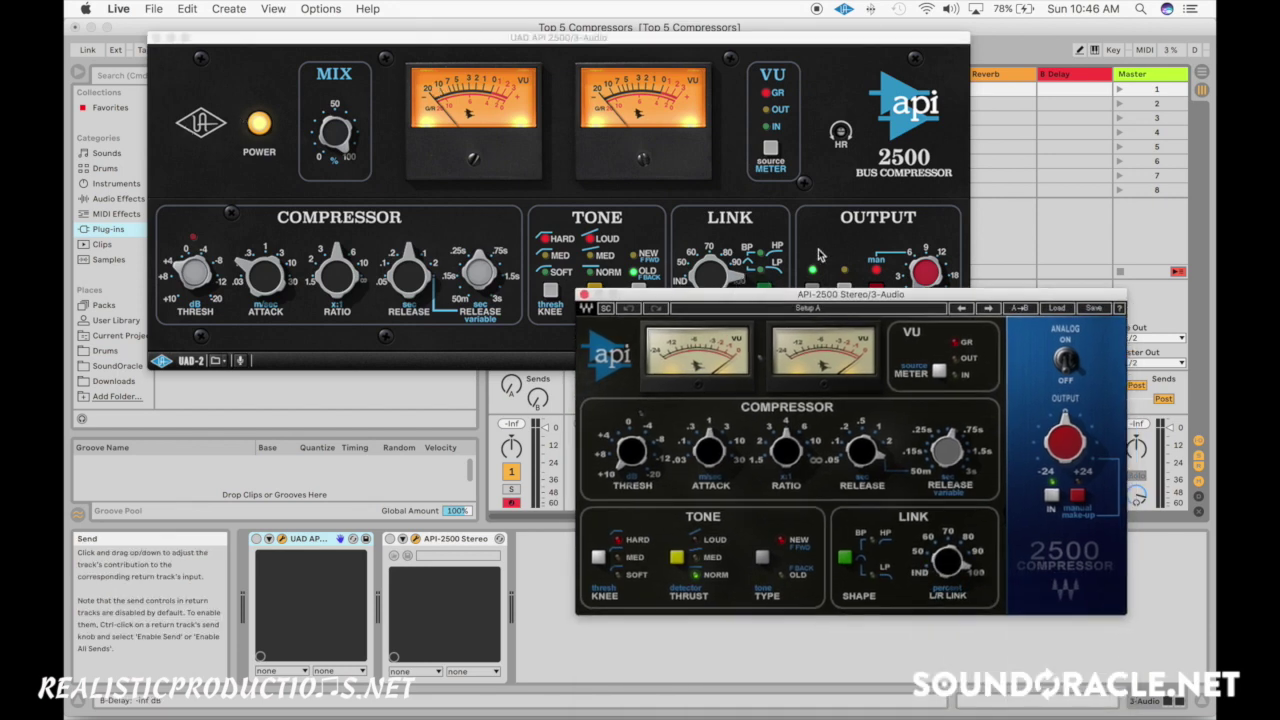
{"action": "left_click_drag", "start_coordinate": [835, 294], "coordinate": [662, 121]}
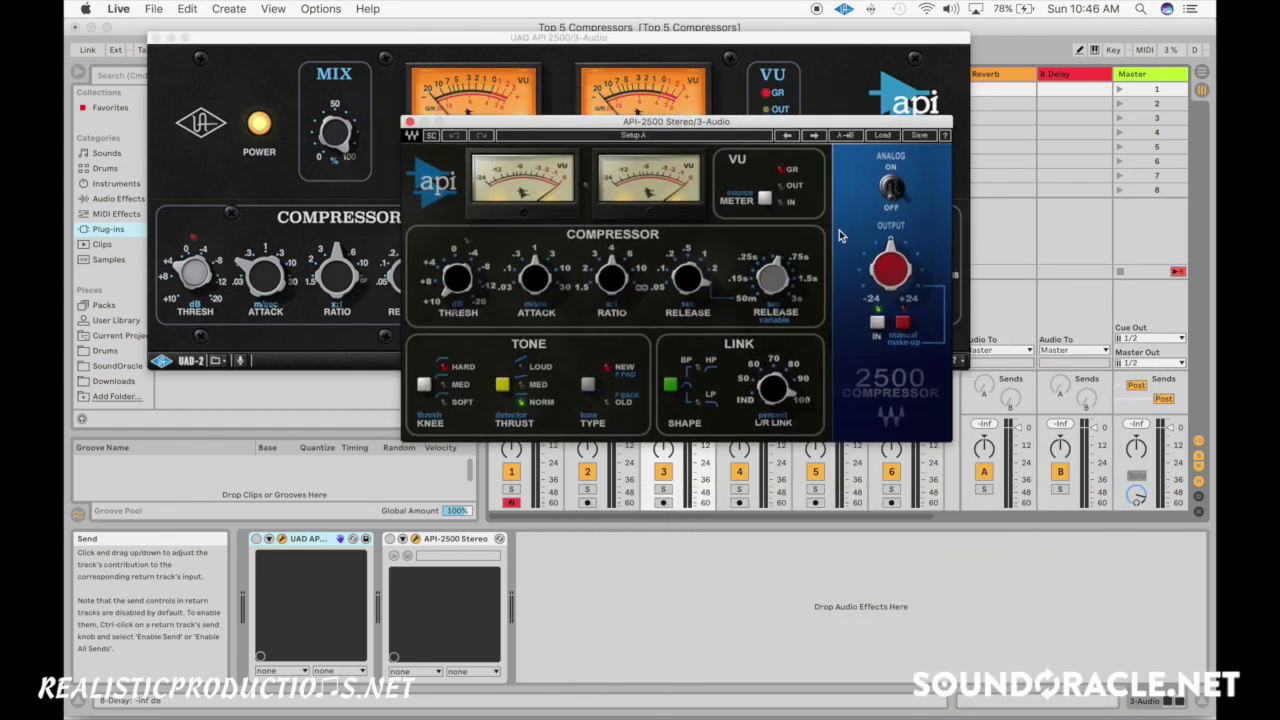
{"action": "left_click", "coordinate": [457, 280]}
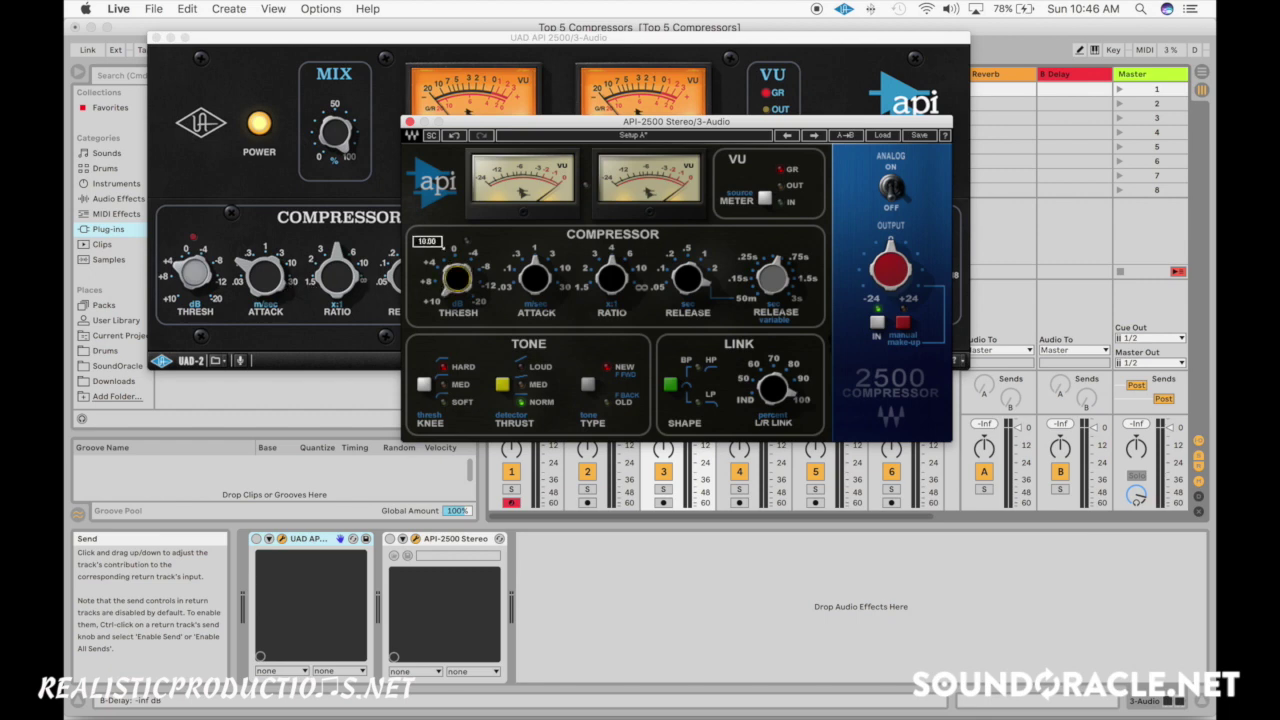
{"action": "left_click_drag", "start_coordinate": [656, 121], "coordinate": [733, 136]}
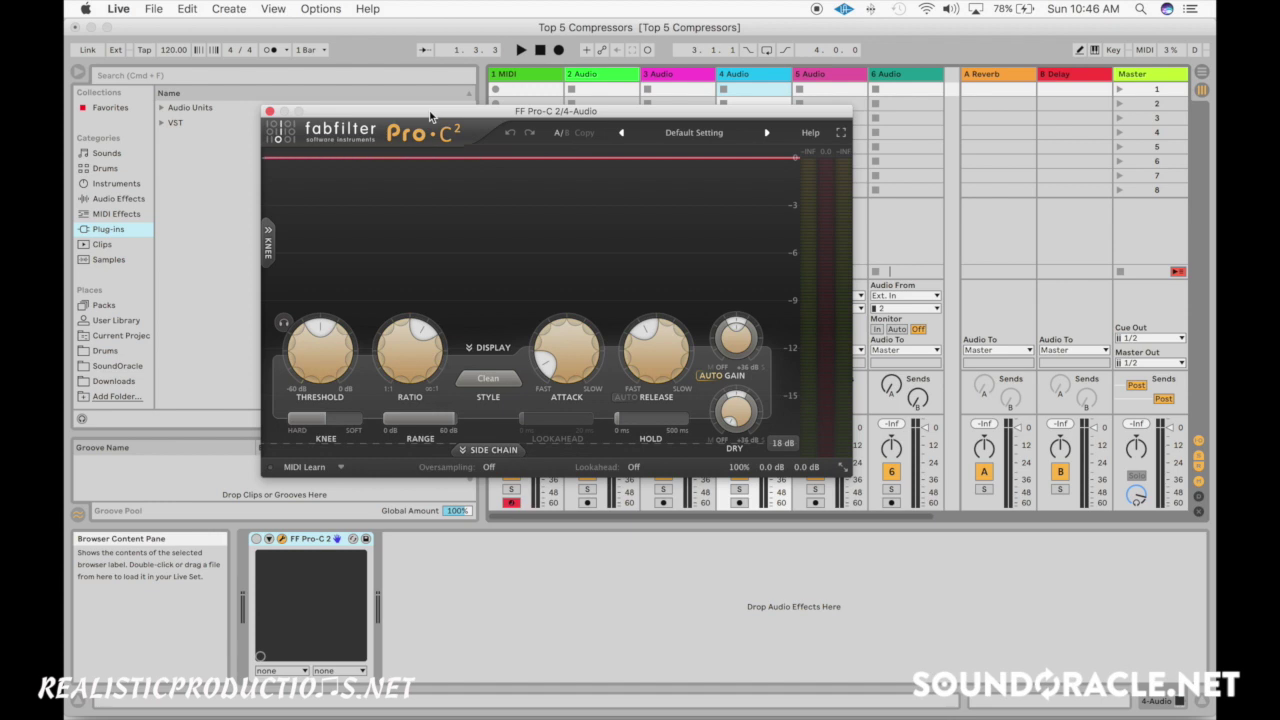
Step: Reposition the FabFilter Pro-C 2 window, and step its compression style through Clean, Classic, Opto and Vocal
{"action": "left_click_drag", "start_coordinate": [430, 116], "coordinate": [444, 106]}
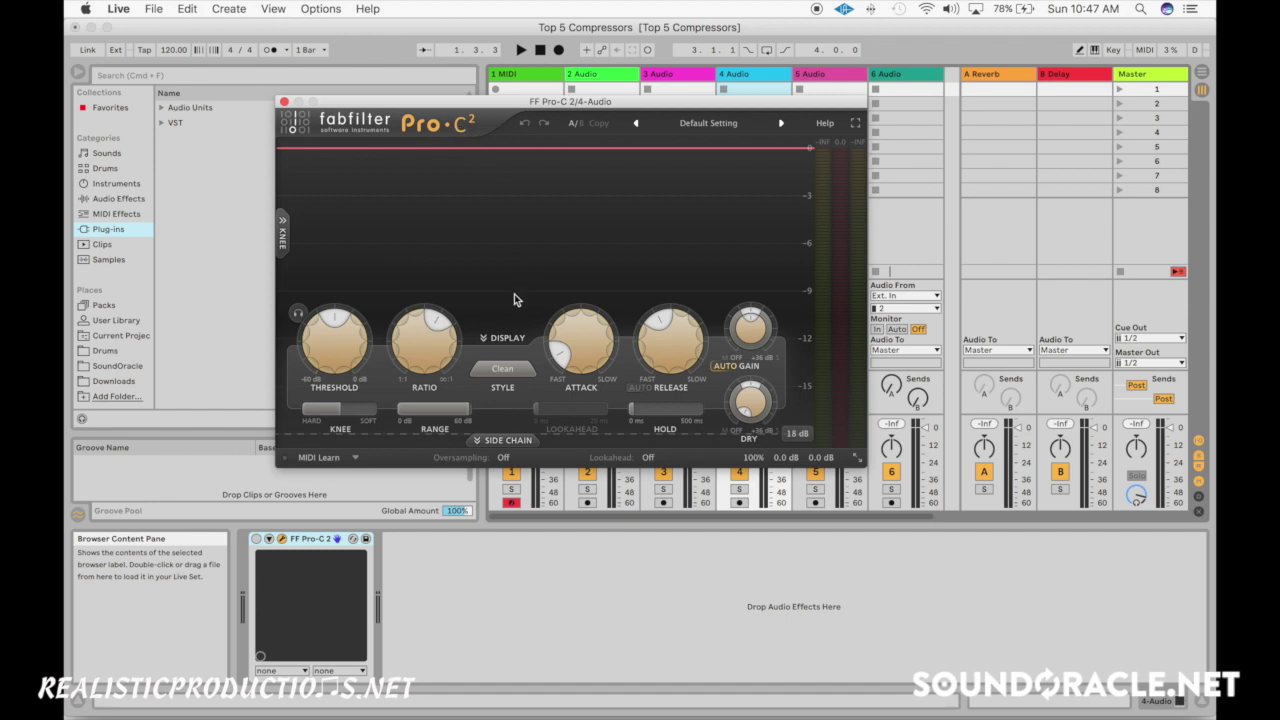
{"action": "left_click", "coordinate": [516, 369]}
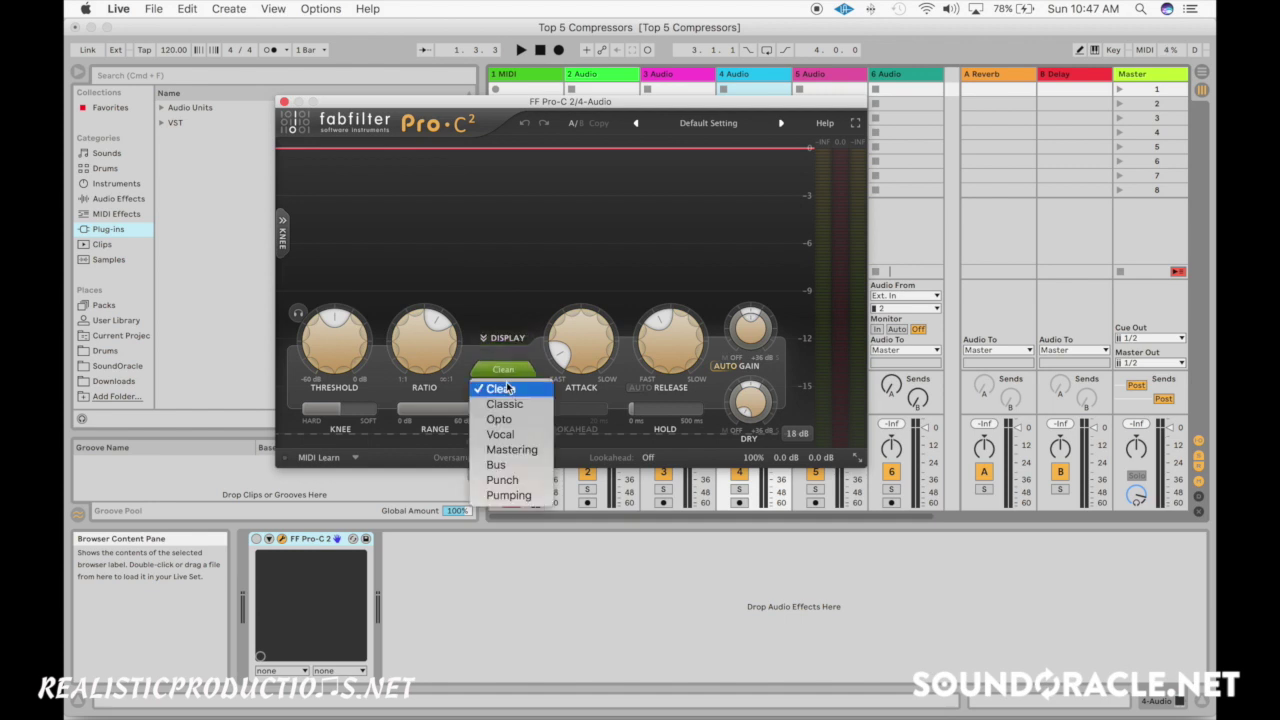
{"action": "left_click", "coordinate": [507, 388]}
{"action": "left_click", "coordinate": [509, 372]}
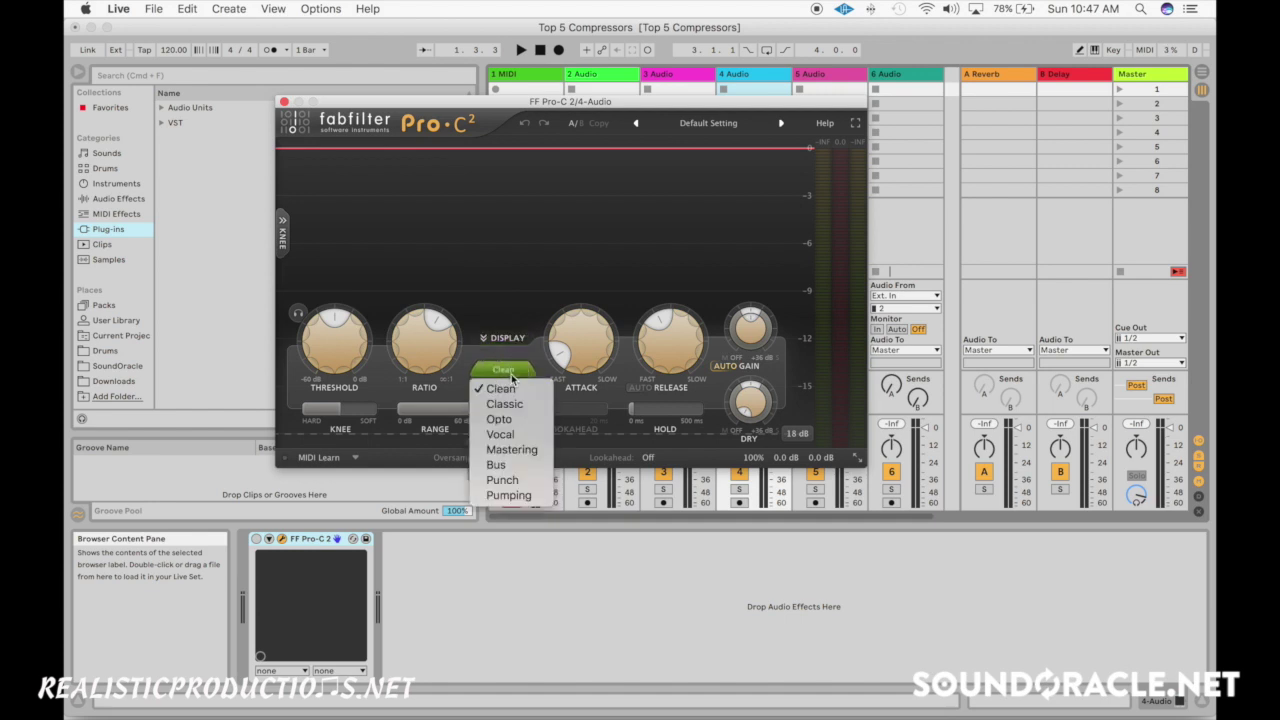
{"action": "left_click", "coordinate": [508, 404]}
{"action": "left_click", "coordinate": [515, 371]}
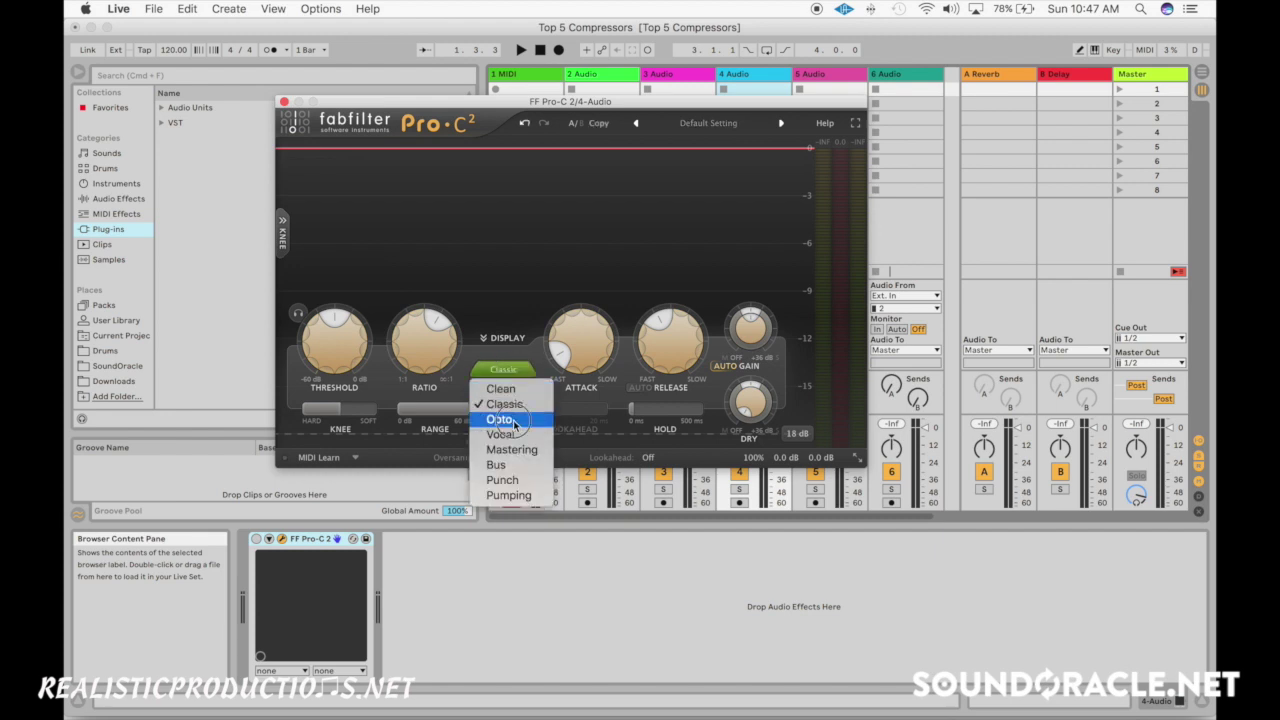
{"action": "left_click", "coordinate": [505, 419]}
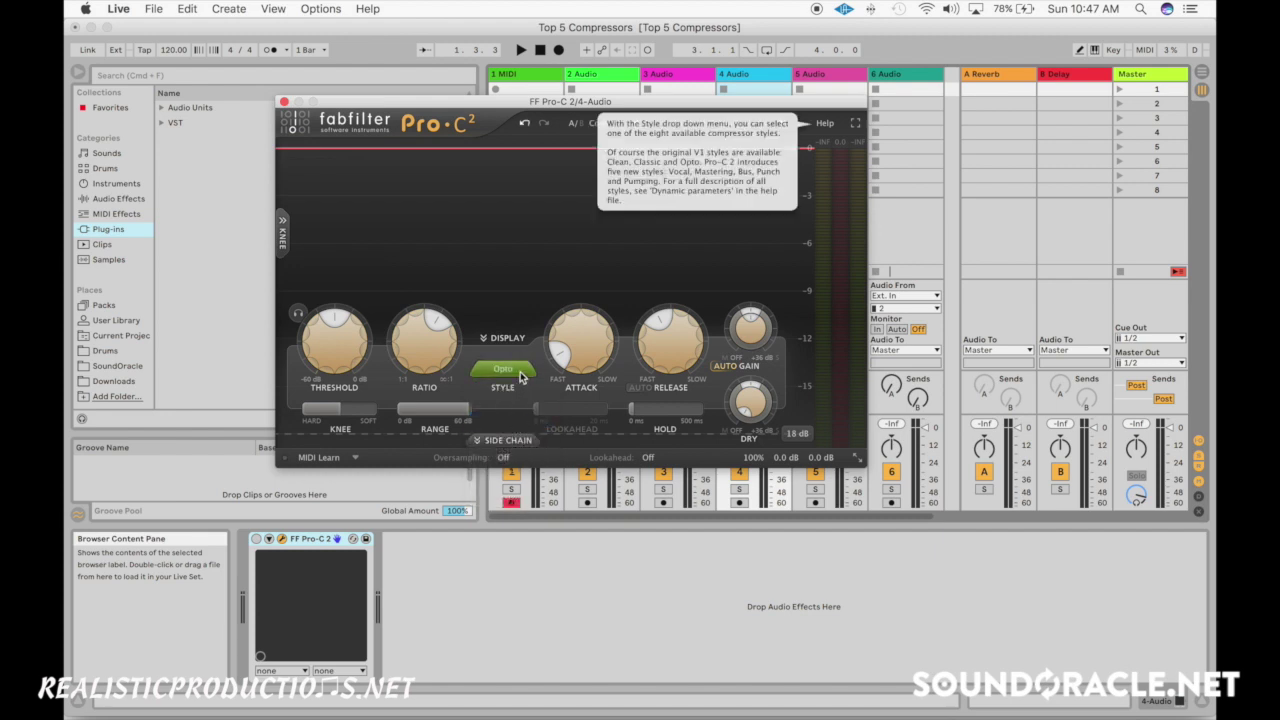
{"action": "left_click", "coordinate": [520, 376]}
{"action": "left_click", "coordinate": [505, 440]}
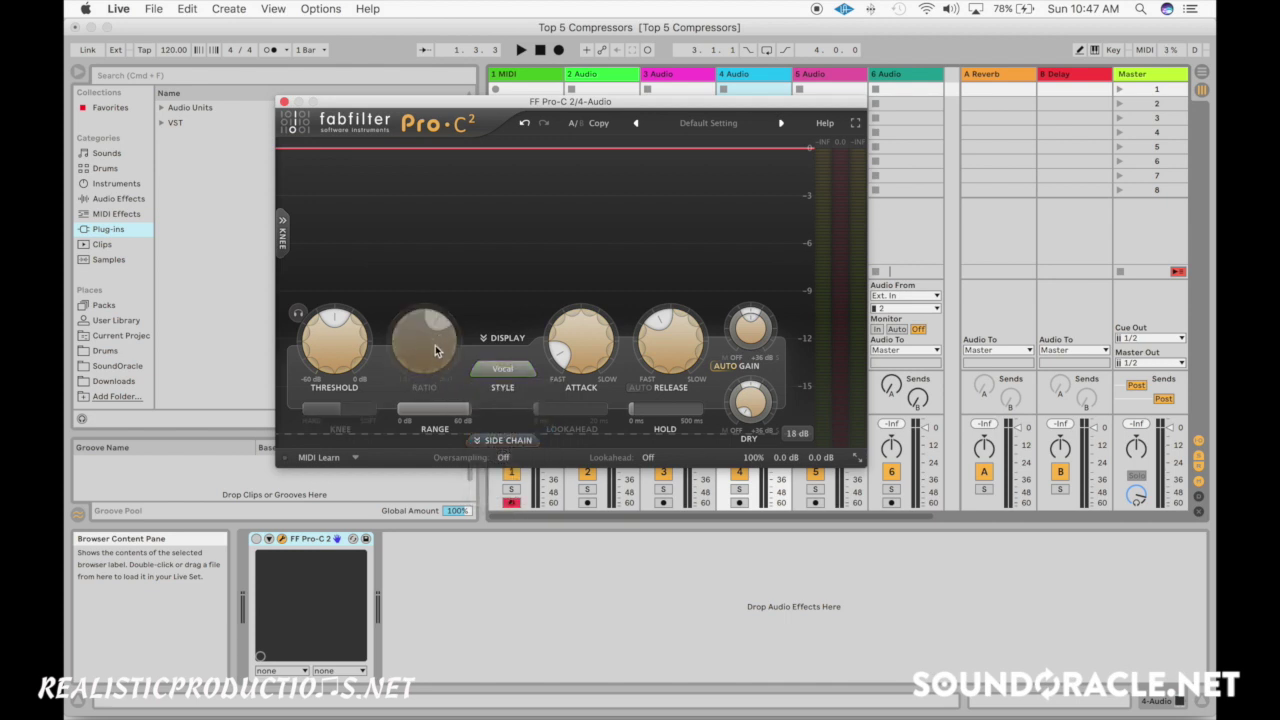
Step: Try the Mastering and Bus compression styles in Pro-C 2
{"action": "left_click", "coordinate": [505, 369]}
{"action": "left_click", "coordinate": [503, 446]}
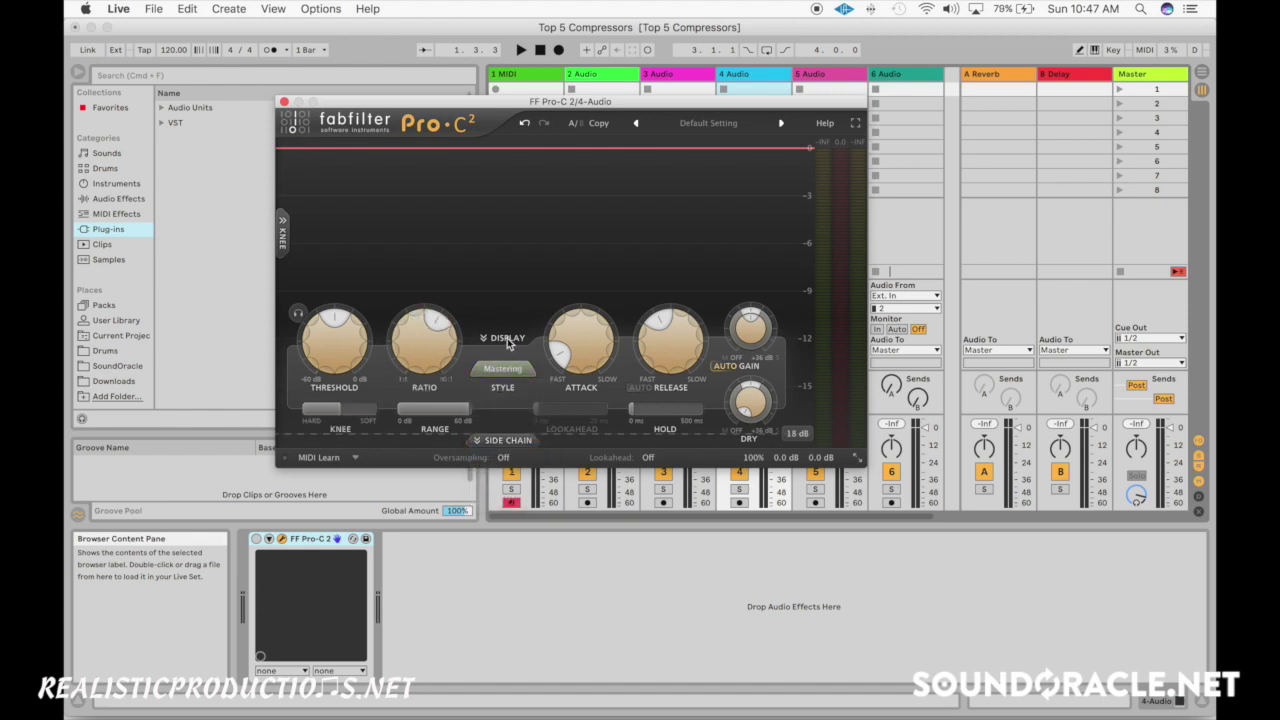
{"action": "left_click", "coordinate": [503, 369]}
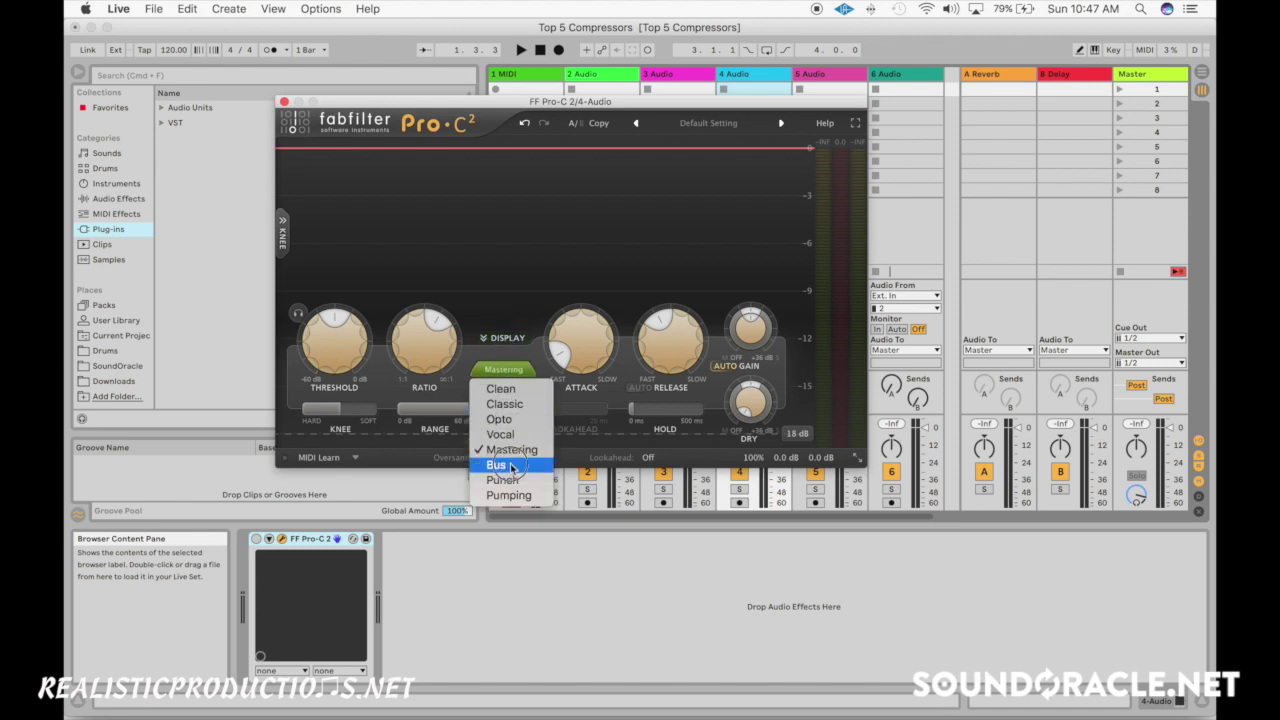
{"action": "left_click", "coordinate": [502, 462]}
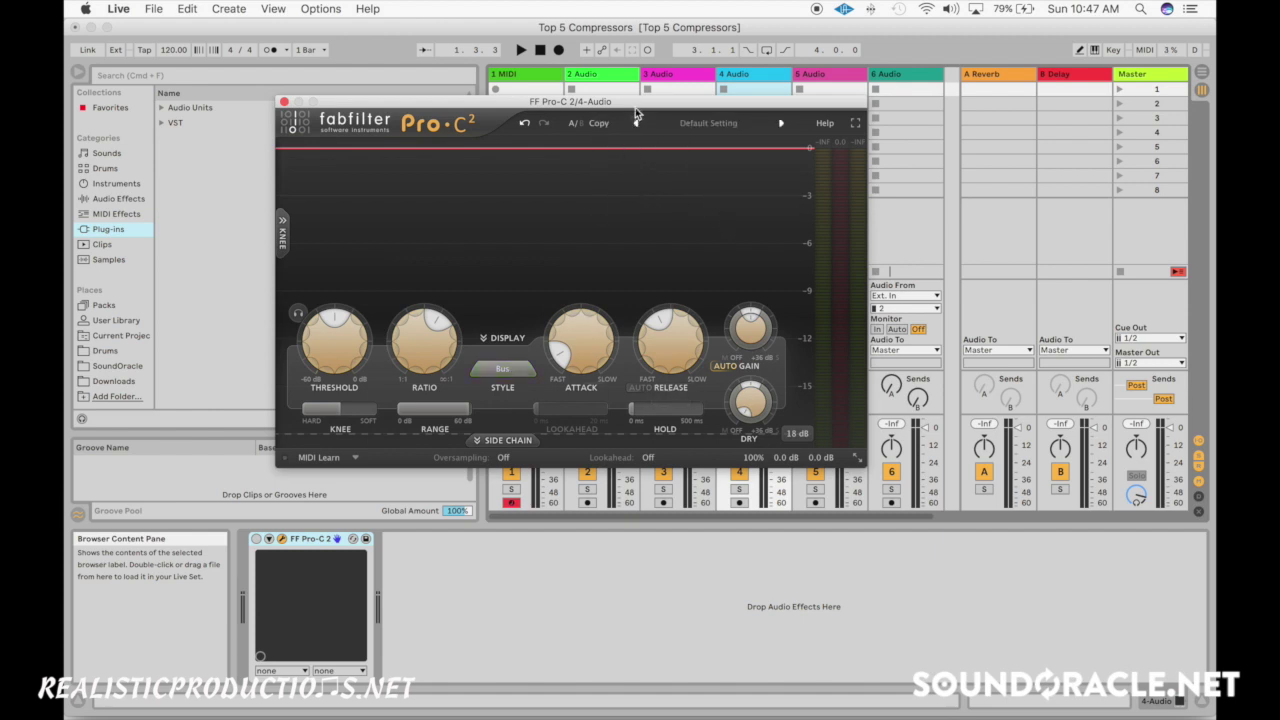
Step: Set the Pro-C 2 style to Punch, try Pumping, and return to Punch
{"action": "left_click", "coordinate": [489, 374]}
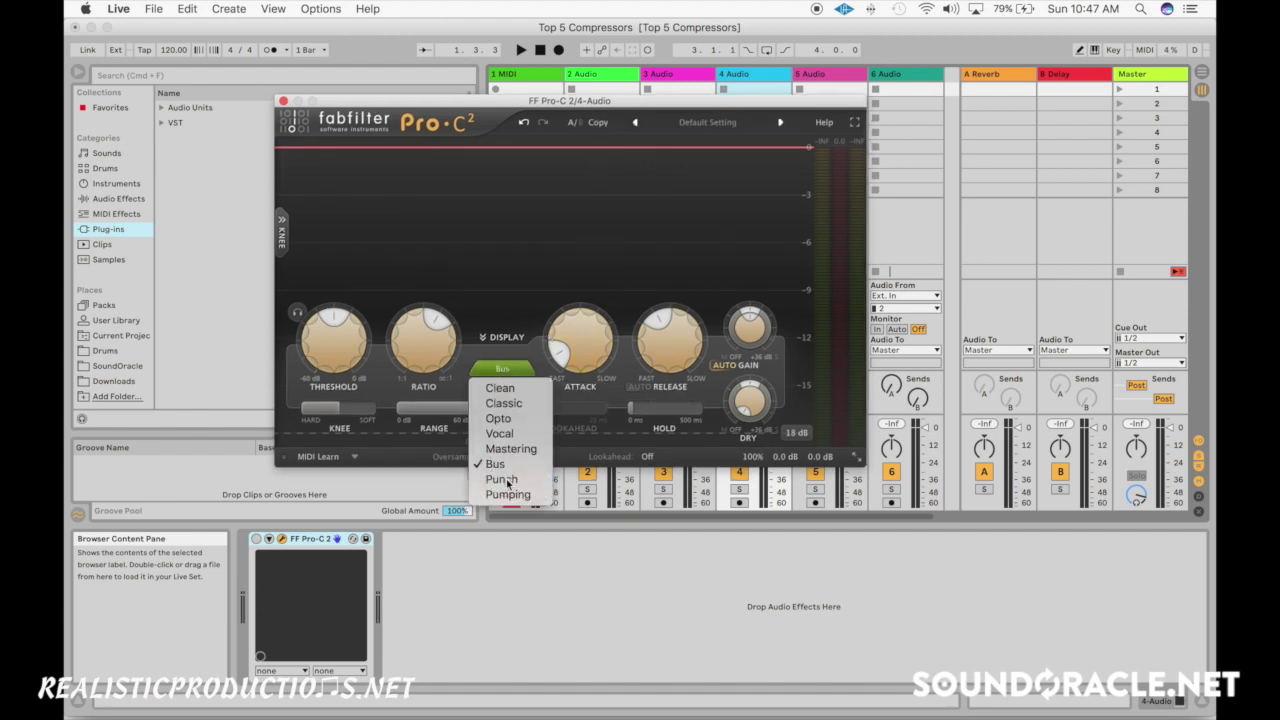
{"action": "left_click", "coordinate": [510, 482]}
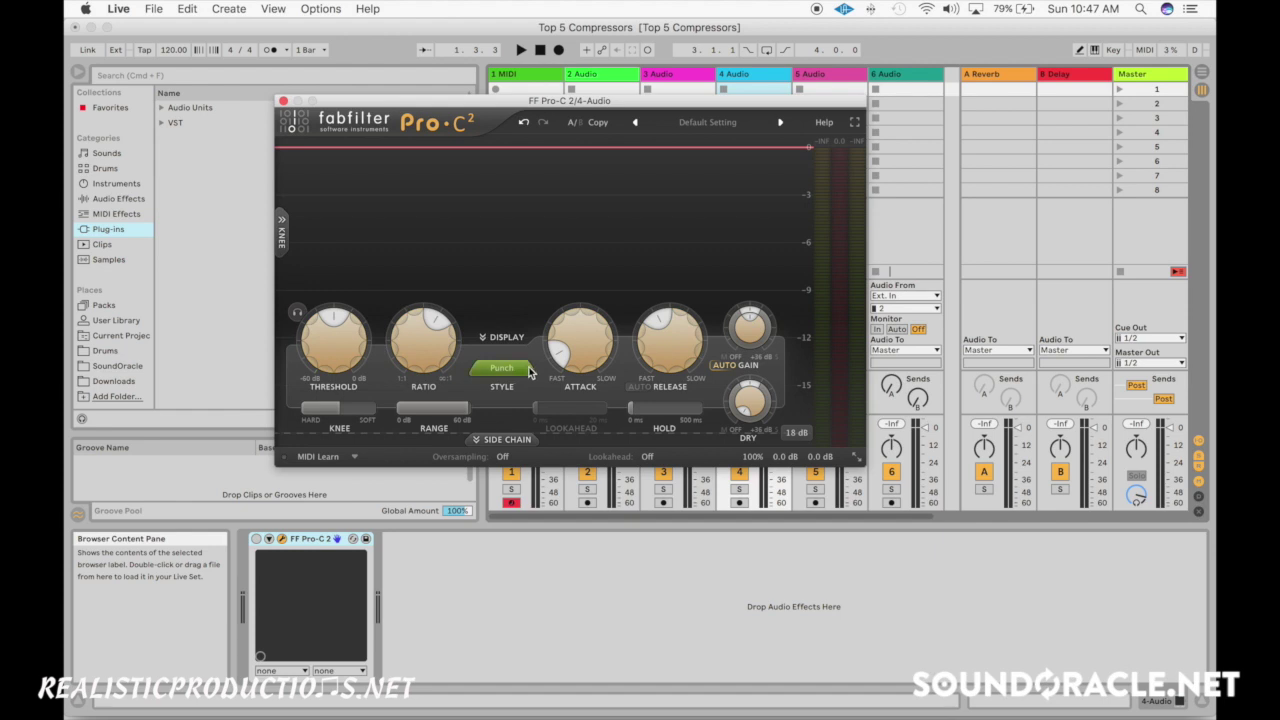
{"action": "left_click", "coordinate": [512, 372]}
{"action": "left_click", "coordinate": [510, 497]}
{"action": "left_click", "coordinate": [510, 366]}
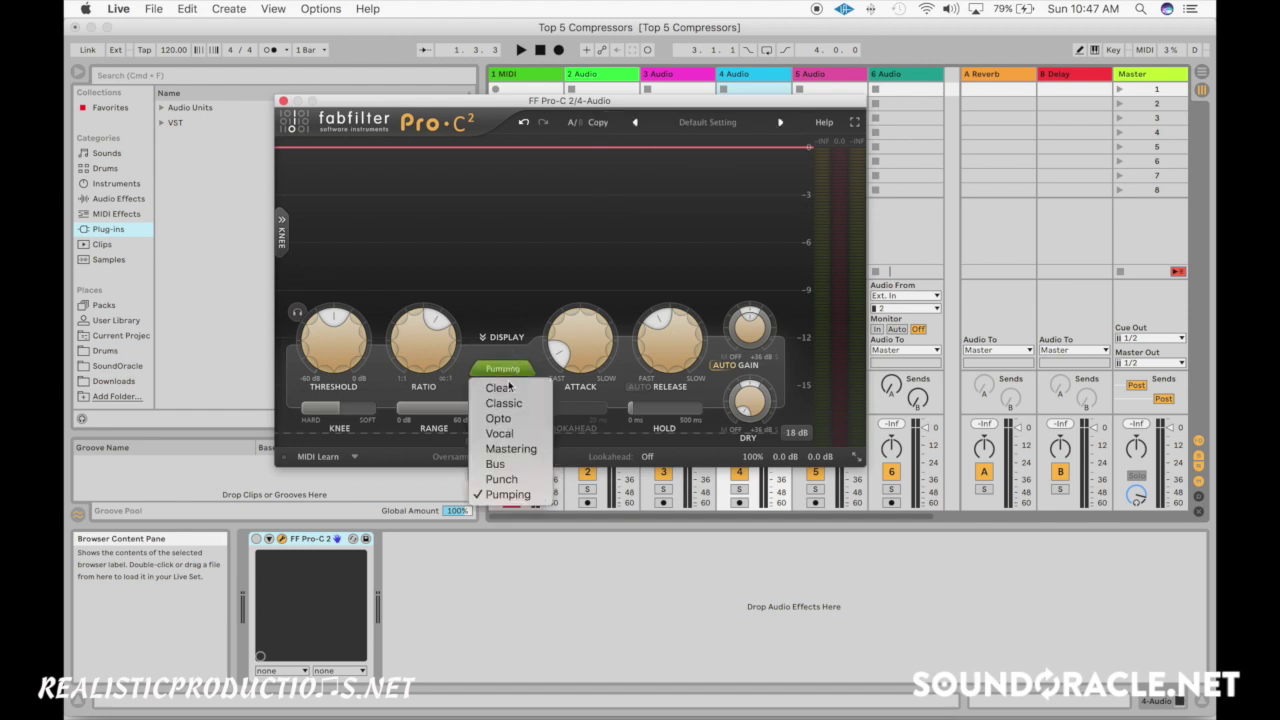
{"action": "left_click", "coordinate": [508, 481]}
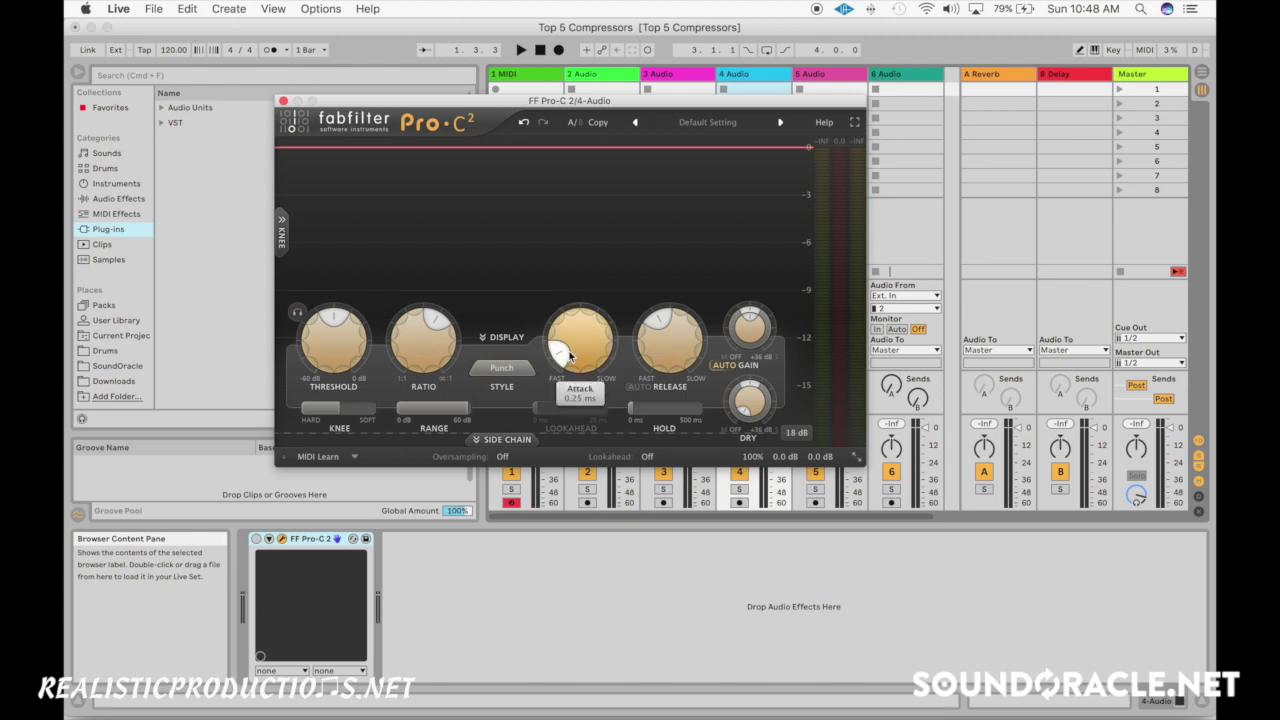
Step: Sweep the Pro-C 2 attack up to 47.67 ms, and bring it down to about 1.9 ms
{"action": "mouse_move", "coordinate": [570, 352]}
{"action": "scroll", "coordinate": [578, 350], "scroll_direction": "up", "scroll_amount": 5}
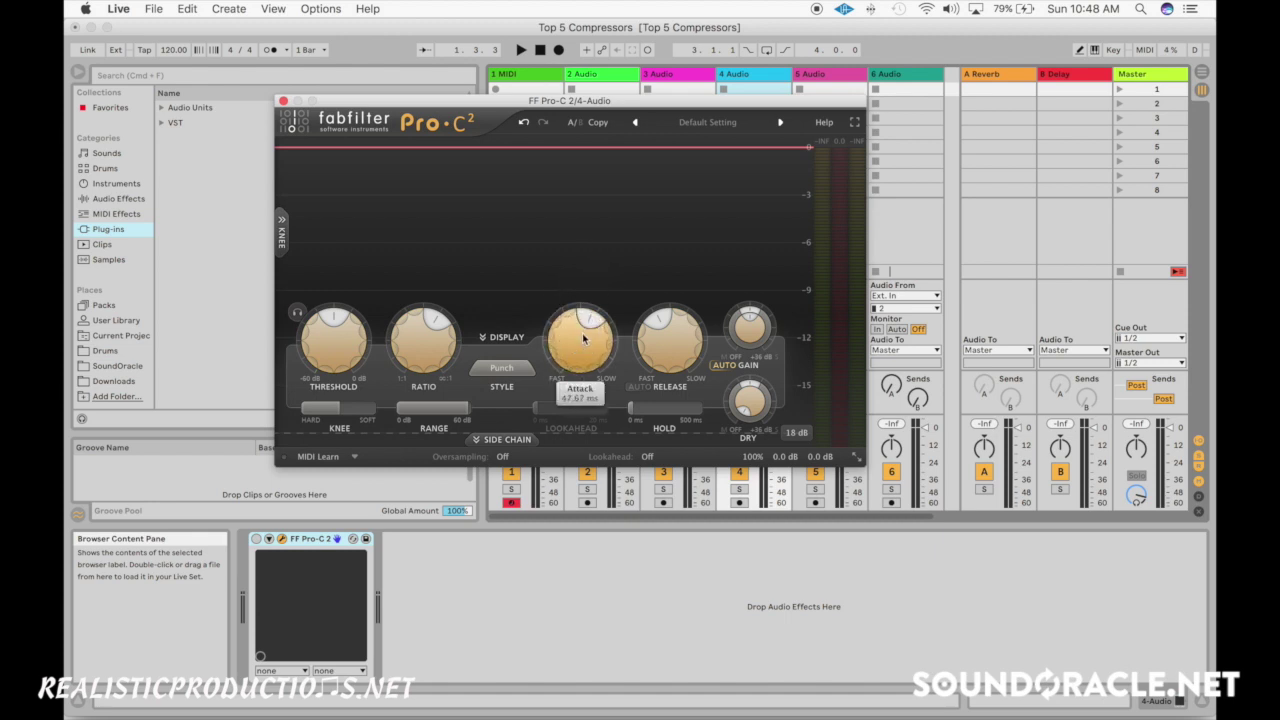
{"action": "scroll", "coordinate": [582, 350], "scroll_direction": "up", "scroll_amount": 2}
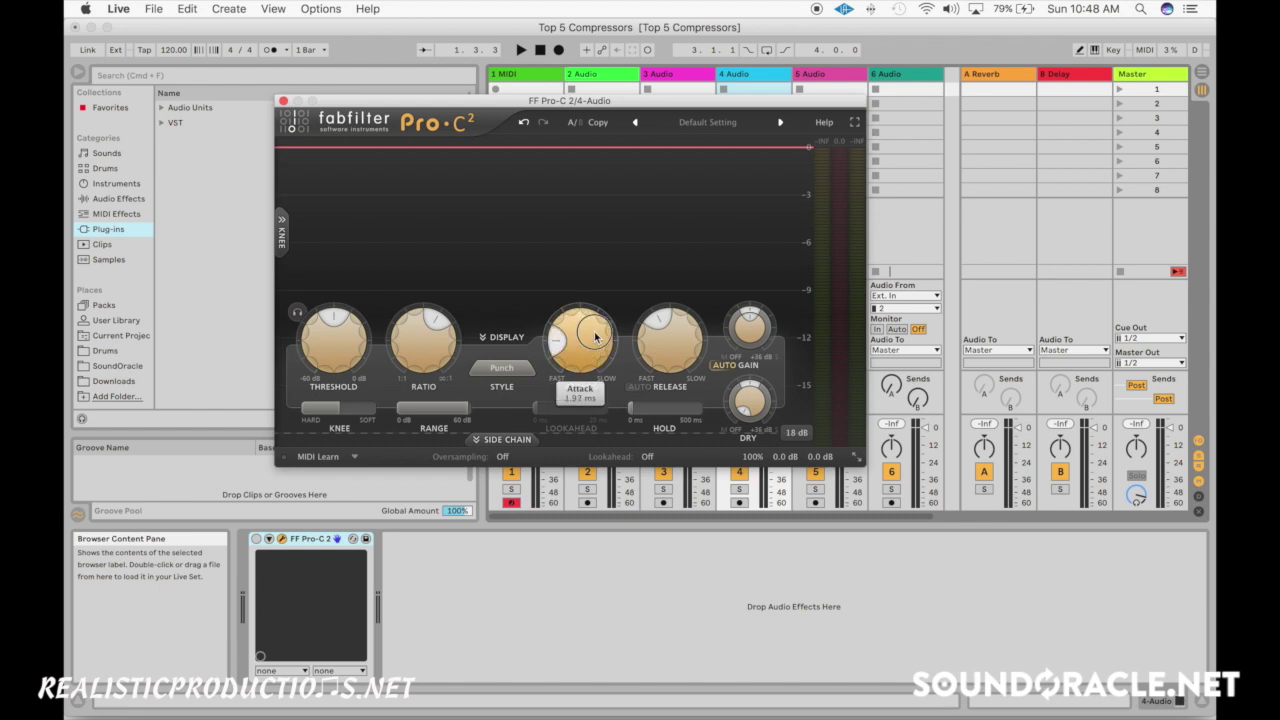
Step: Shorten the Pro-C 2 release, and raise the ratio to 5.74:1
{"action": "scroll", "coordinate": [665, 365], "scroll_direction": "down", "scroll_amount": 4}
{"action": "scroll", "coordinate": [426, 355], "scroll_direction": "up", "scroll_amount": 3}
{"action": "scroll", "coordinate": [430, 352], "scroll_direction": "up", "scroll_amount": 4}
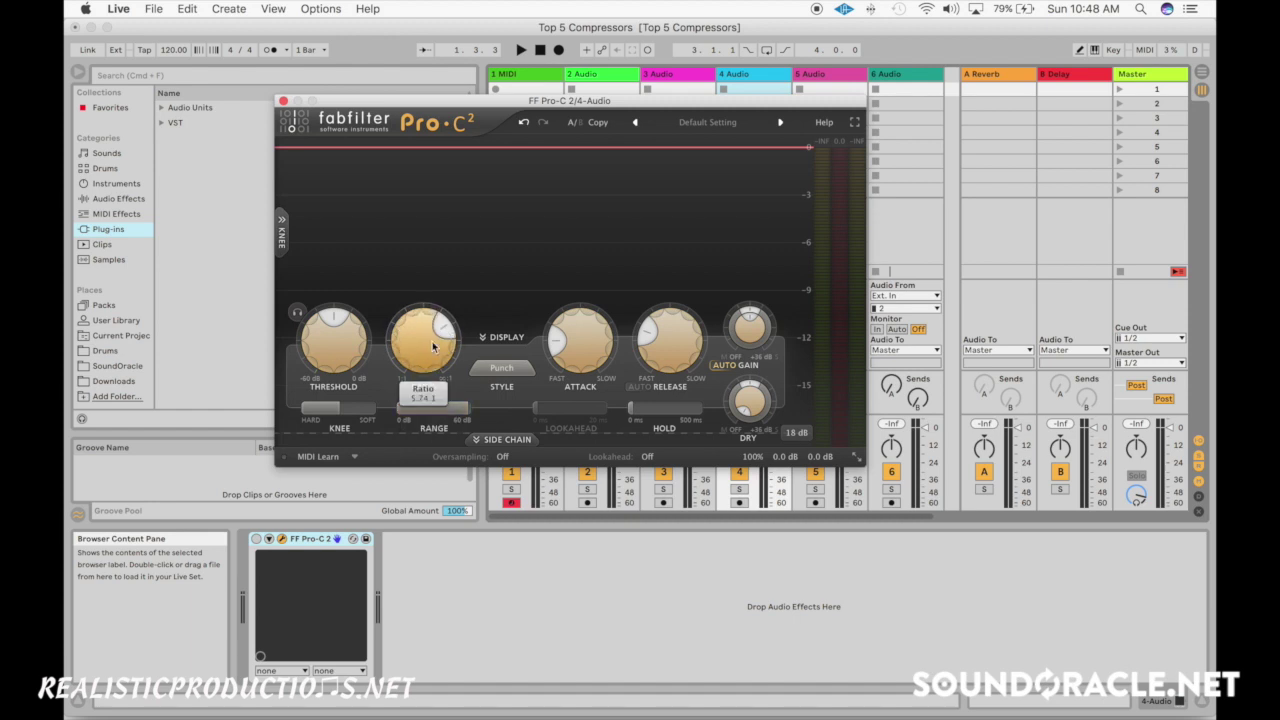
Step: Raise the Pro-C 2 threshold slightly above -18 dB, and soften the knee to +21.24 dB
{"action": "scroll", "coordinate": [325, 385], "scroll_direction": "down", "scroll_amount": 5}
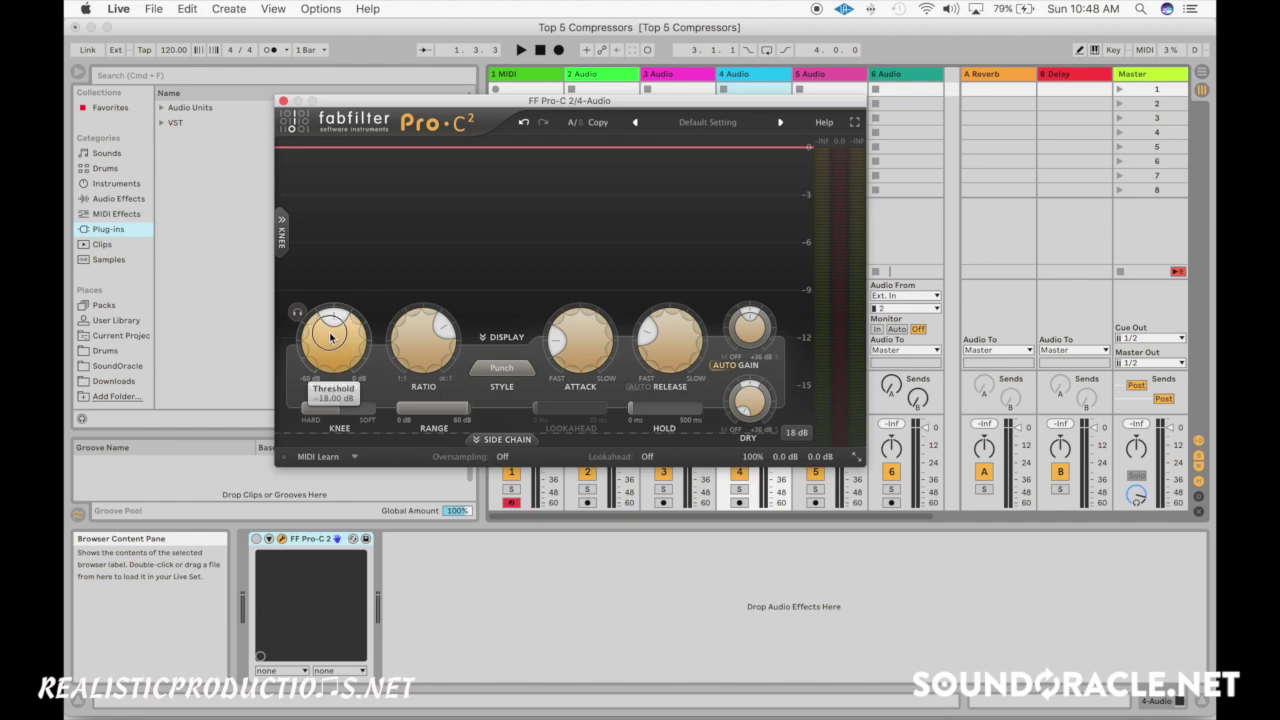
{"action": "scroll", "coordinate": [752, 412], "scroll_direction": "down", "scroll_amount": 3}
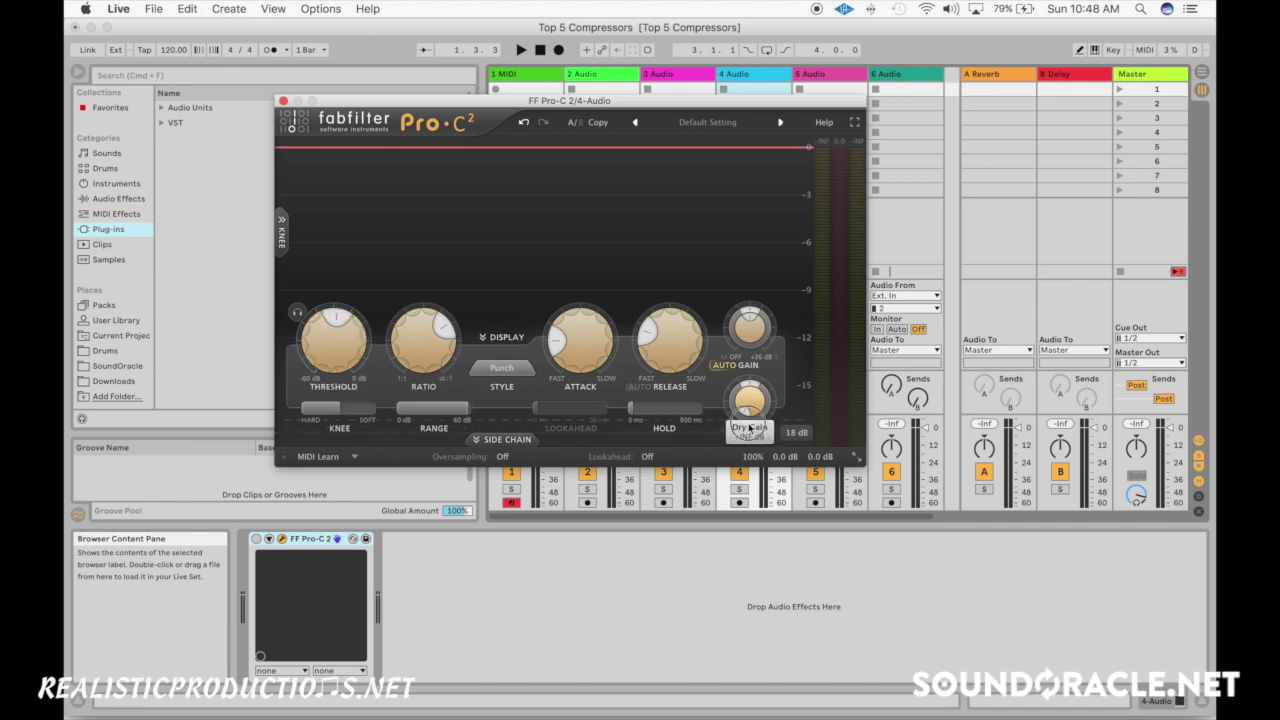
{"action": "scroll", "coordinate": [752, 412], "scroll_direction": "down", "scroll_amount": 5}
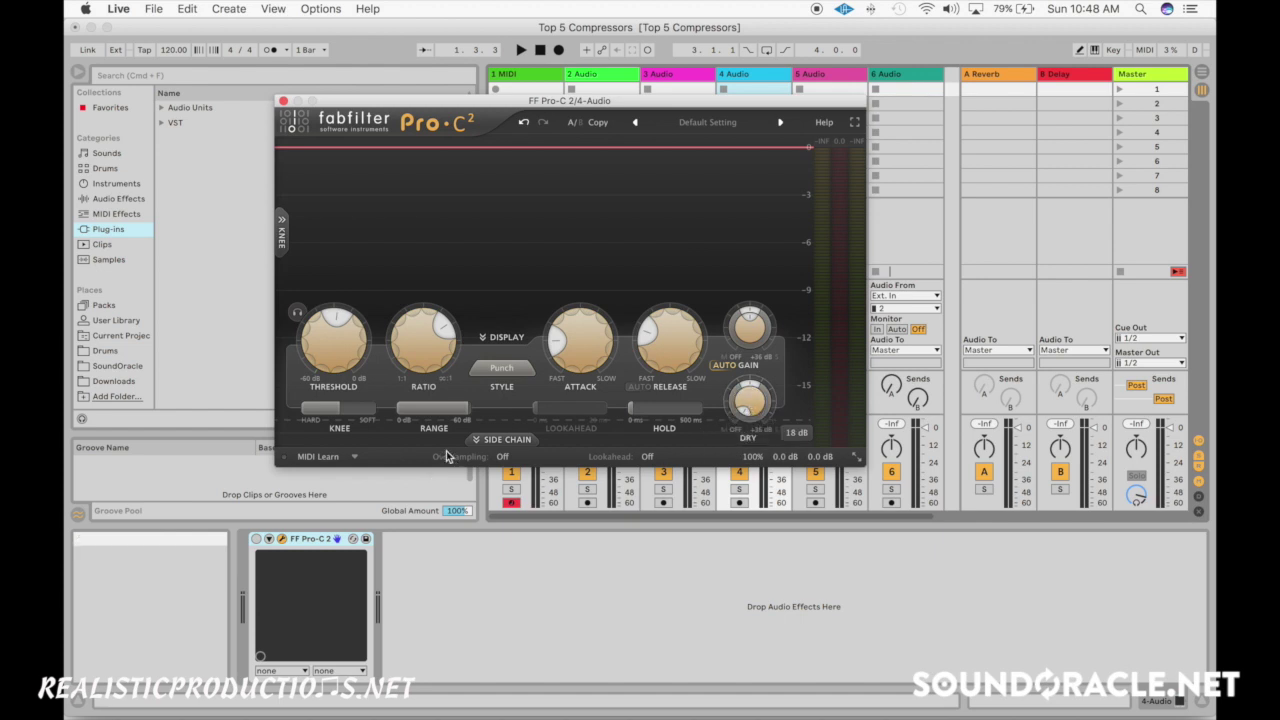
{"action": "mouse_move", "coordinate": [338, 414]}
{"action": "left_mouse_down"}
{"action": "mouse_move", "coordinate": [390, 414]}
{"action": "mouse_move", "coordinate": [350, 420]}
{"action": "mouse_move", "coordinate": [362, 420]}
{"action": "left_mouse_up"}
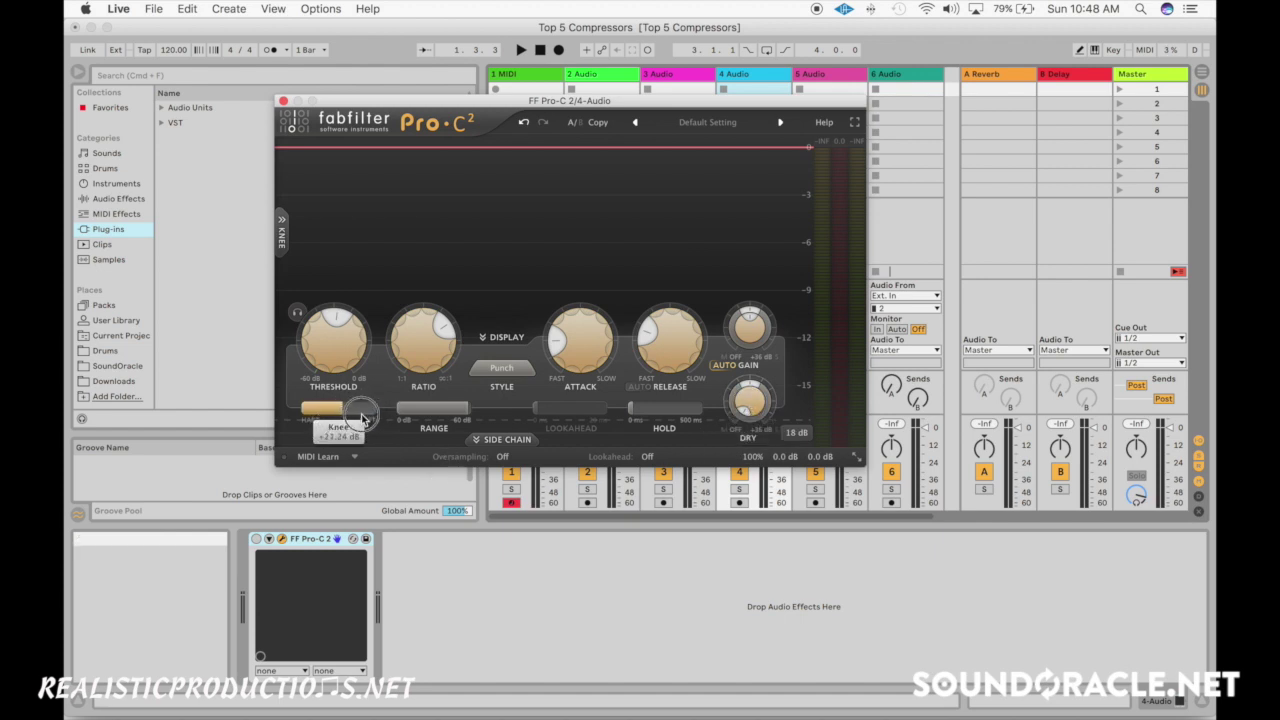
Step: Expand the Pro-C 2 side chain section, and raise the stereo link to its maximum with the Side option
{"action": "left_click", "coordinate": [507, 439]}
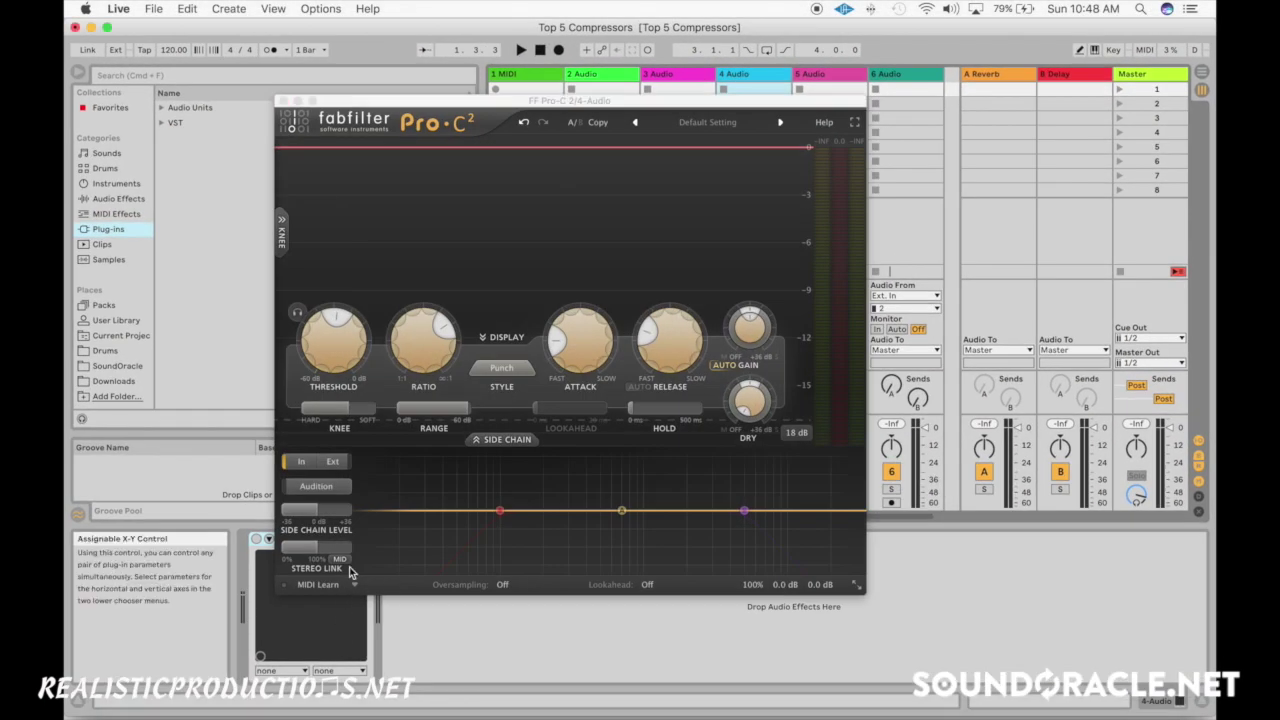
{"action": "left_click", "coordinate": [345, 554]}
{"action": "left_click", "coordinate": [362, 572]}
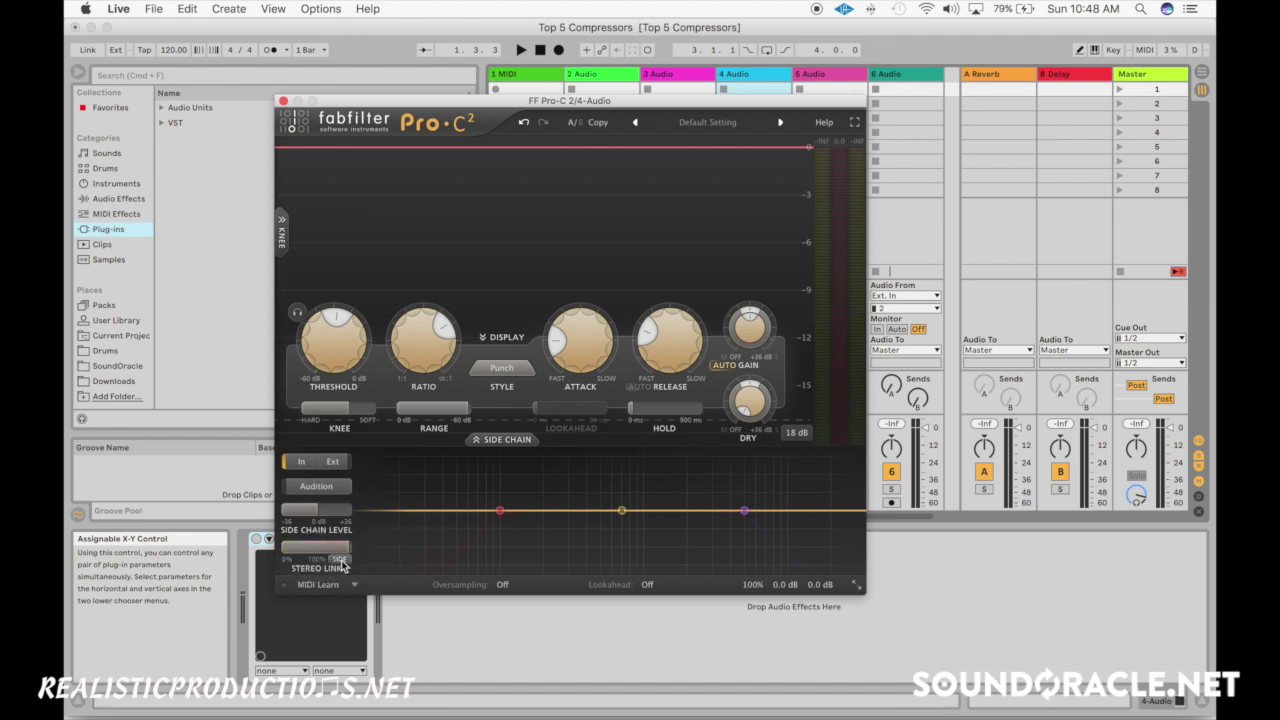
{"action": "left_click", "coordinate": [342, 561]}
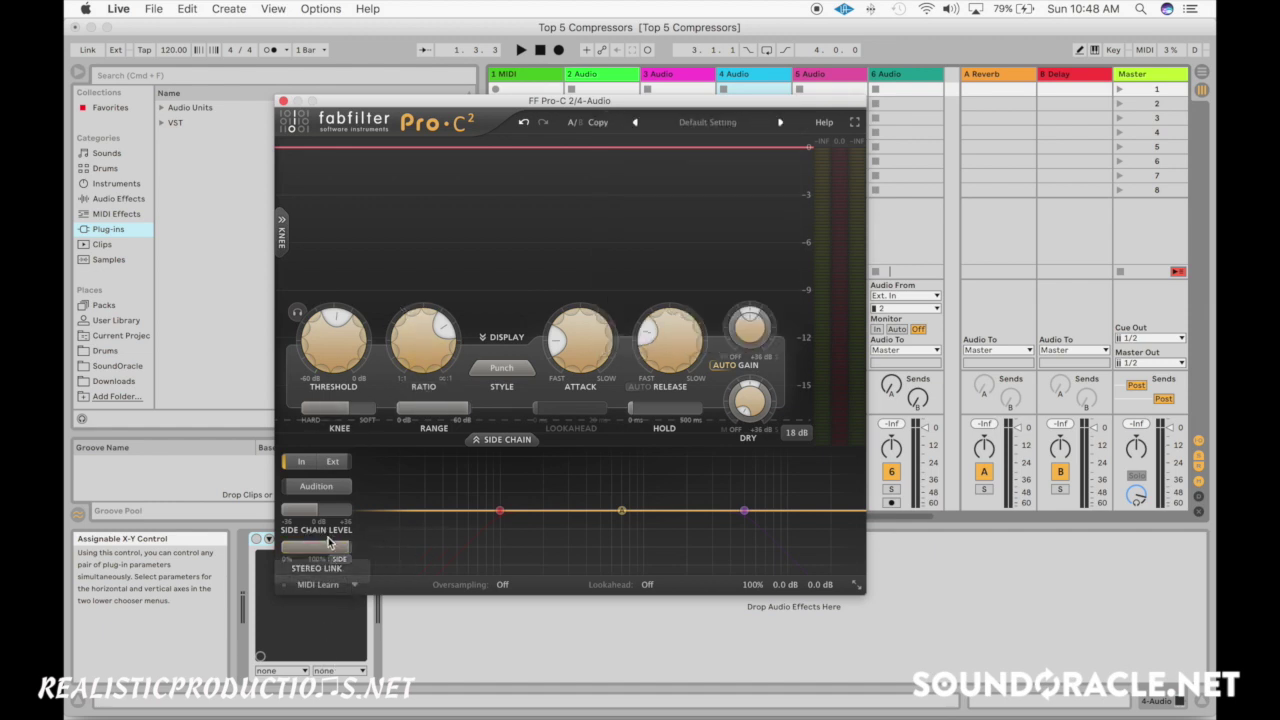
{"action": "left_click", "coordinate": [360, 571]}
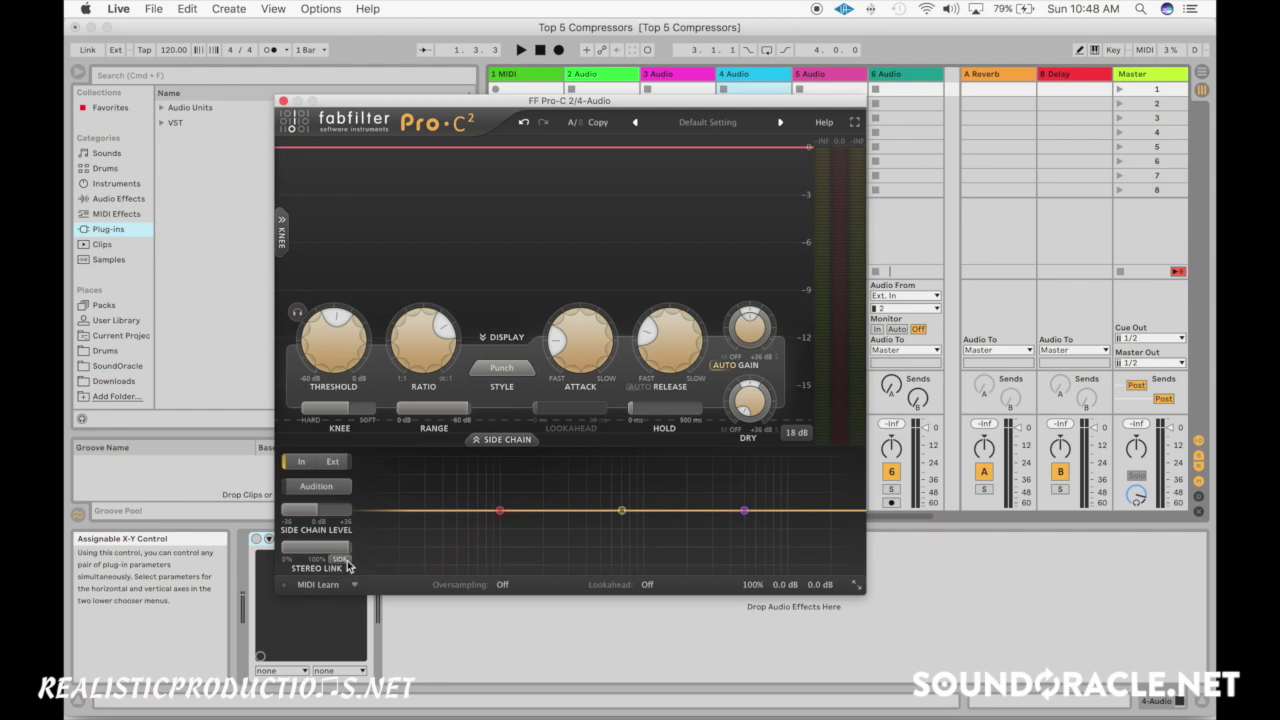
{"action": "mouse_move", "coordinate": [348, 567]}
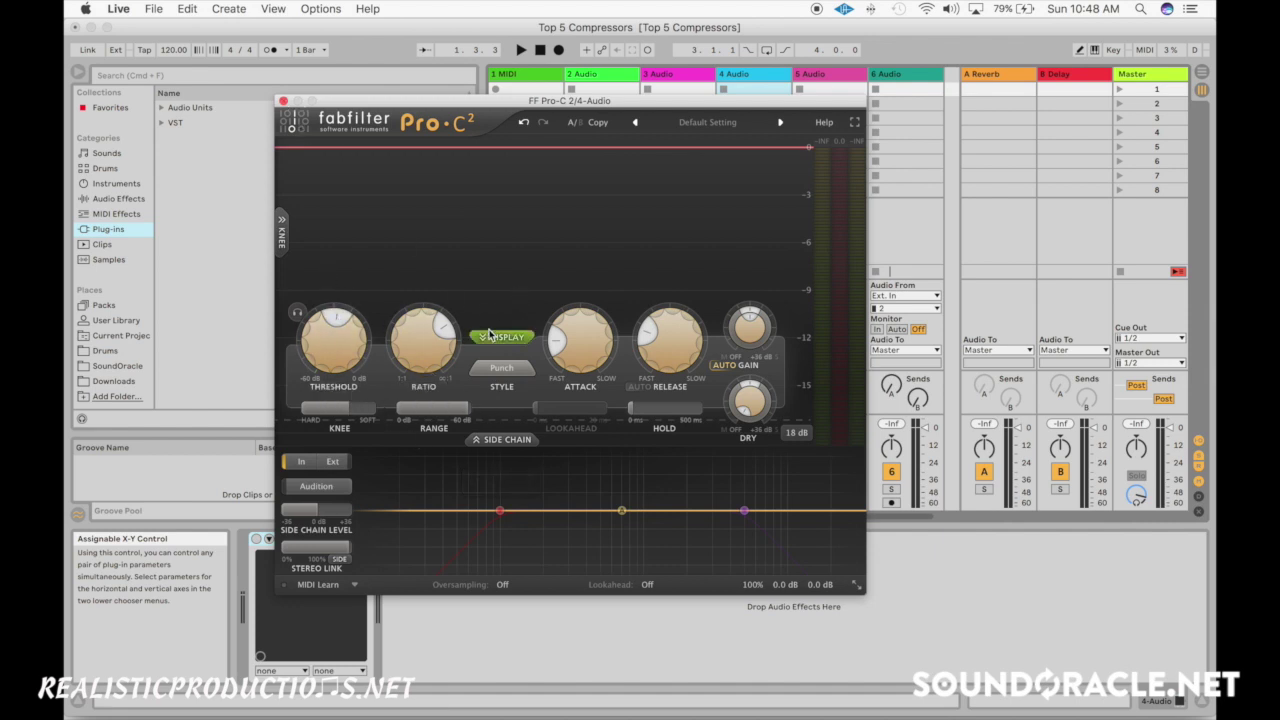
Step: Change the Pro-C 2 compression style to Clean, and close the plug-in window
{"action": "left_click", "coordinate": [501, 371]}
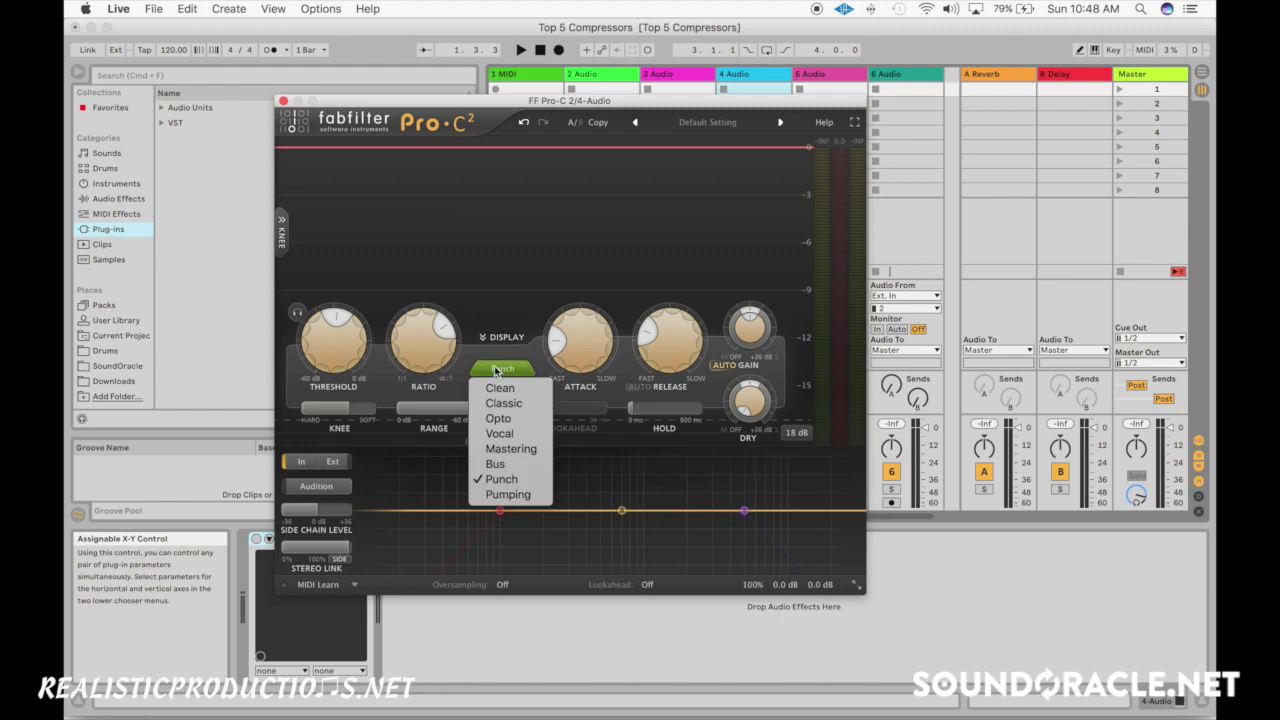
{"action": "left_click", "coordinate": [503, 385]}
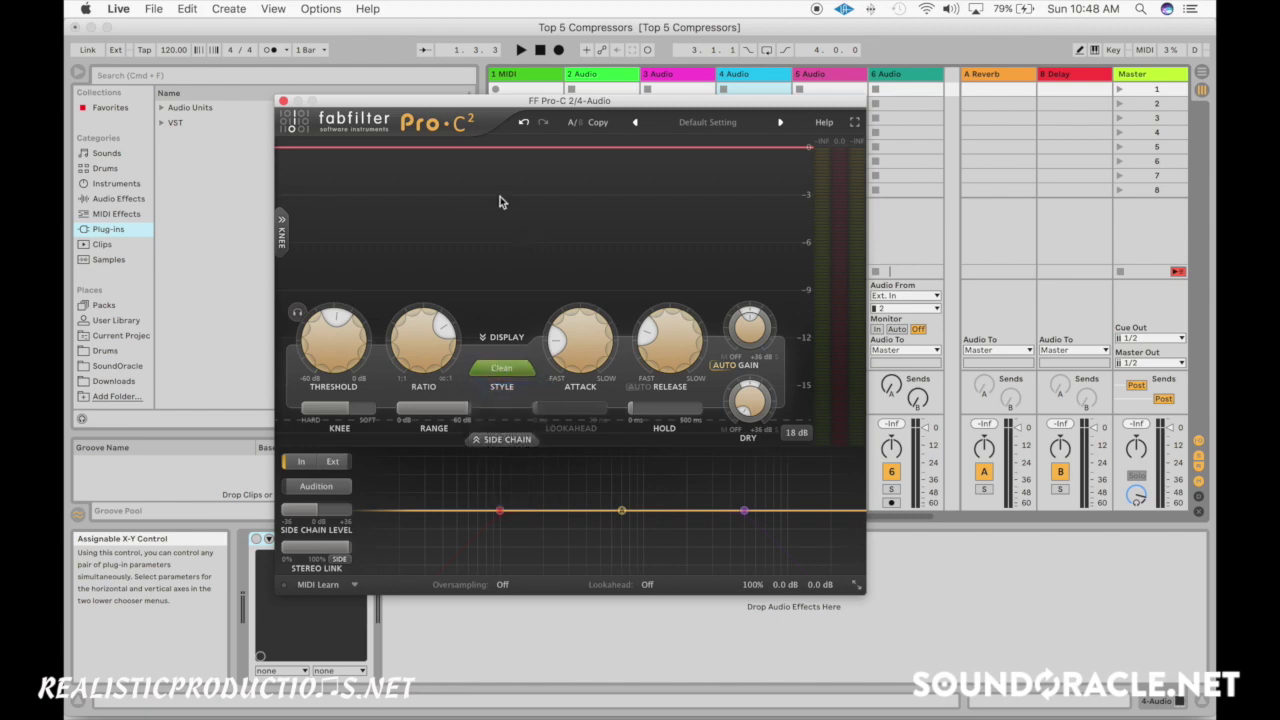
{"action": "left_click", "coordinate": [284, 104]}
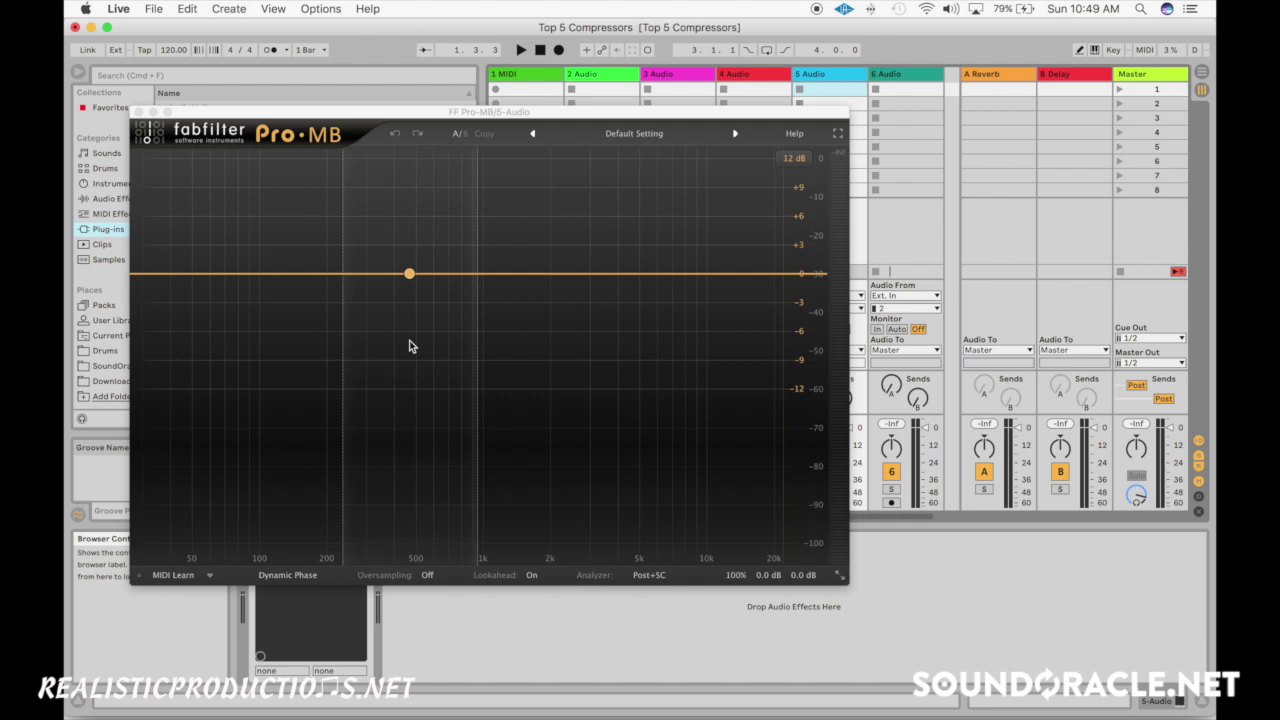
Step: Create a compression band in Pro-MB centred between 500 Hz and 1 kHz, and set its expert side chain to Ext
{"action": "left_click", "coordinate": [310, 274]}
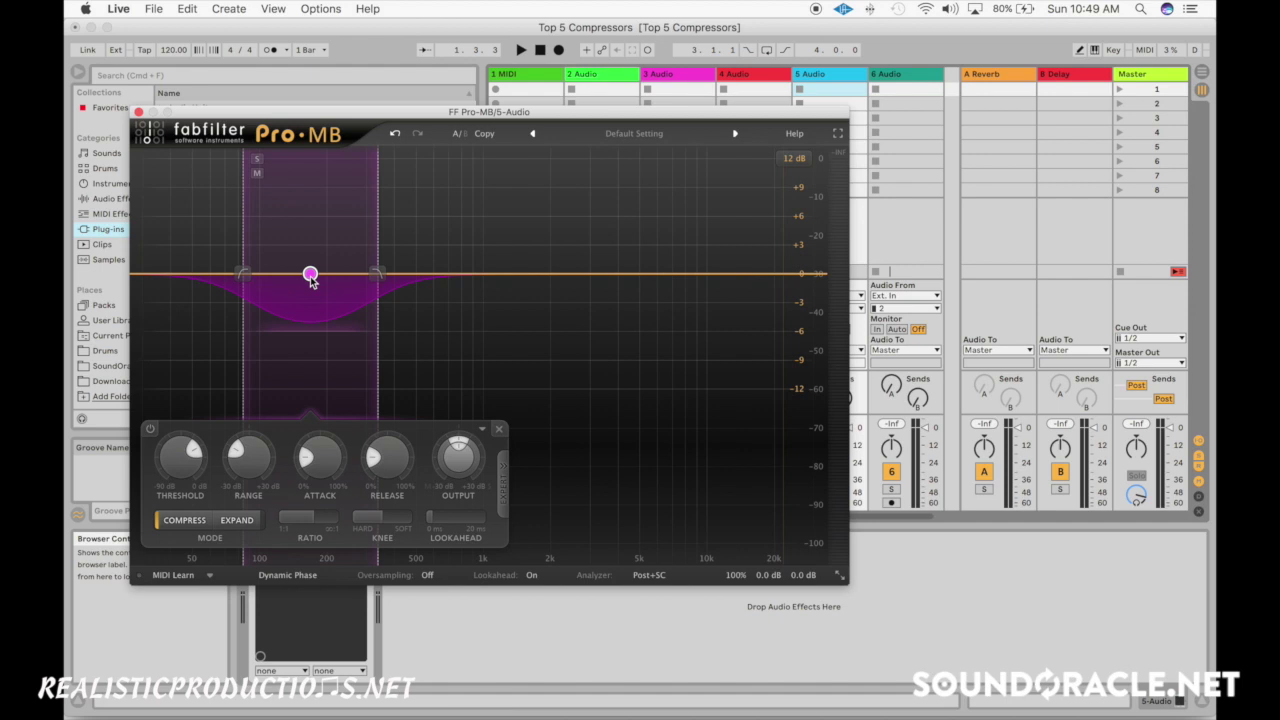
{"action": "left_click_drag", "start_coordinate": [310, 275], "coordinate": [387, 276]}
{"action": "left_click_drag", "start_coordinate": [530, 274], "coordinate": [521, 277]}
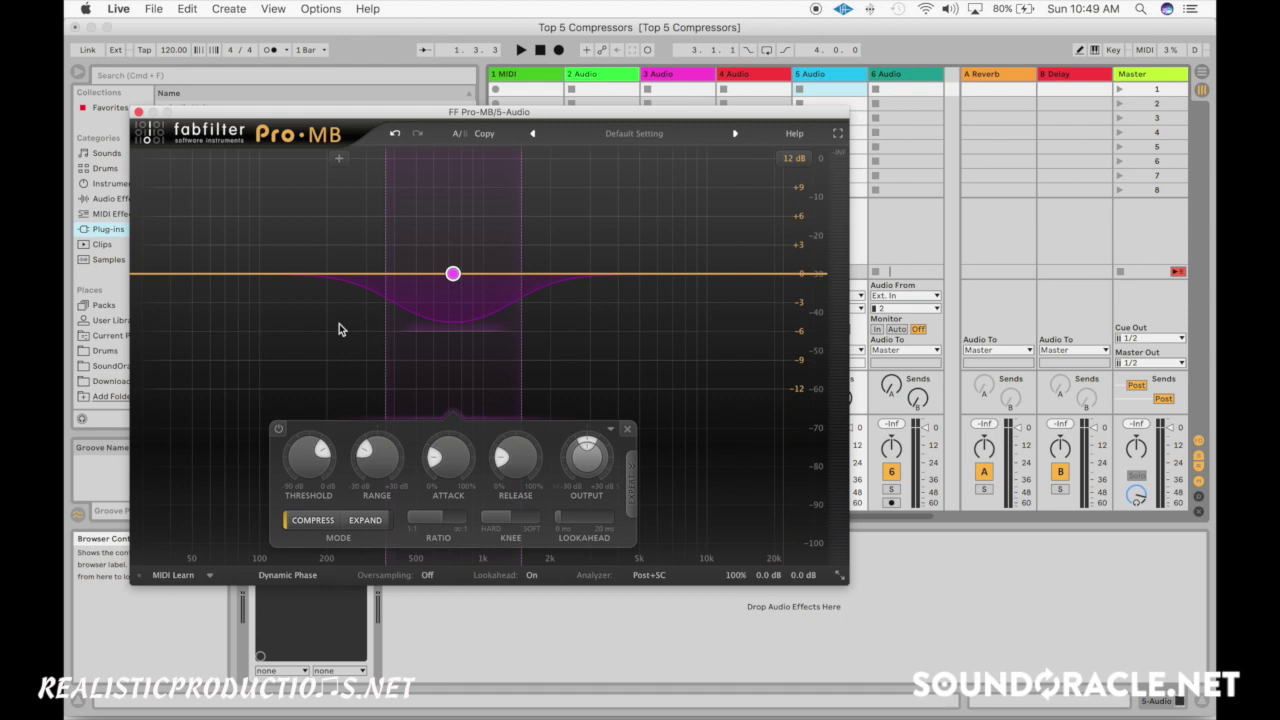
{"action": "left_click", "coordinate": [633, 478]}
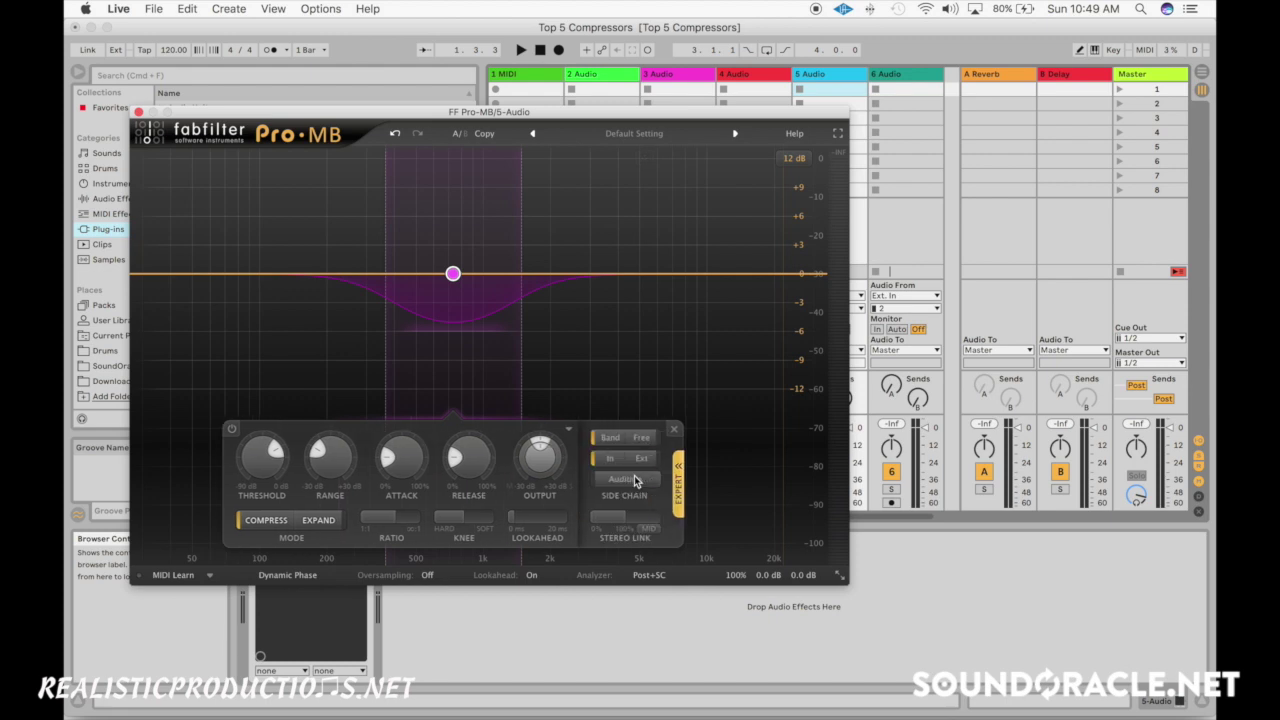
{"action": "left_click", "coordinate": [643, 459]}
Step: Sweep the Pro-MB band down through about 262 Hz and 173 Hz to about 140 Hz
{"action": "left_click_drag", "start_coordinate": [453, 273], "coordinate": [352, 282]}
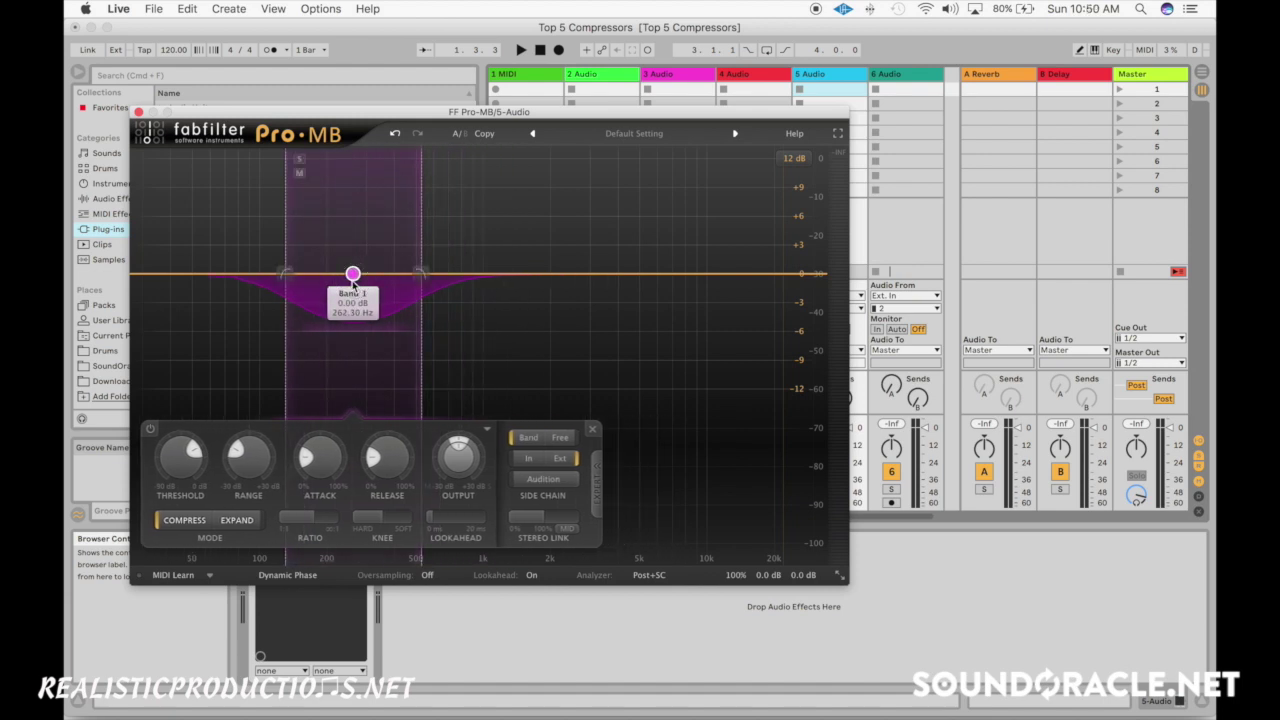
{"action": "left_click_drag", "start_coordinate": [352, 283], "coordinate": [312, 284]}
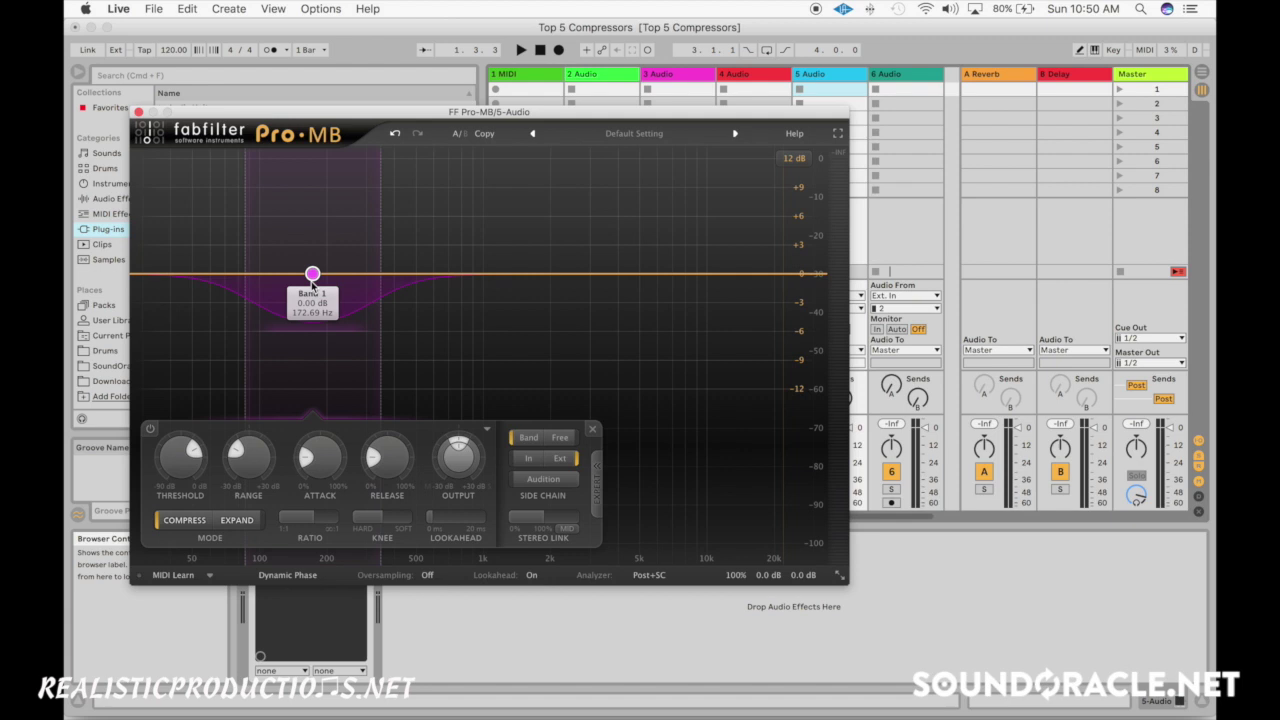
{"action": "mouse_move", "coordinate": [314, 282]}
{"action": "left_mouse_down"}
{"action": "mouse_move", "coordinate": [474, 282]}
{"action": "mouse_move", "coordinate": [292, 275]}
{"action": "left_mouse_up"}
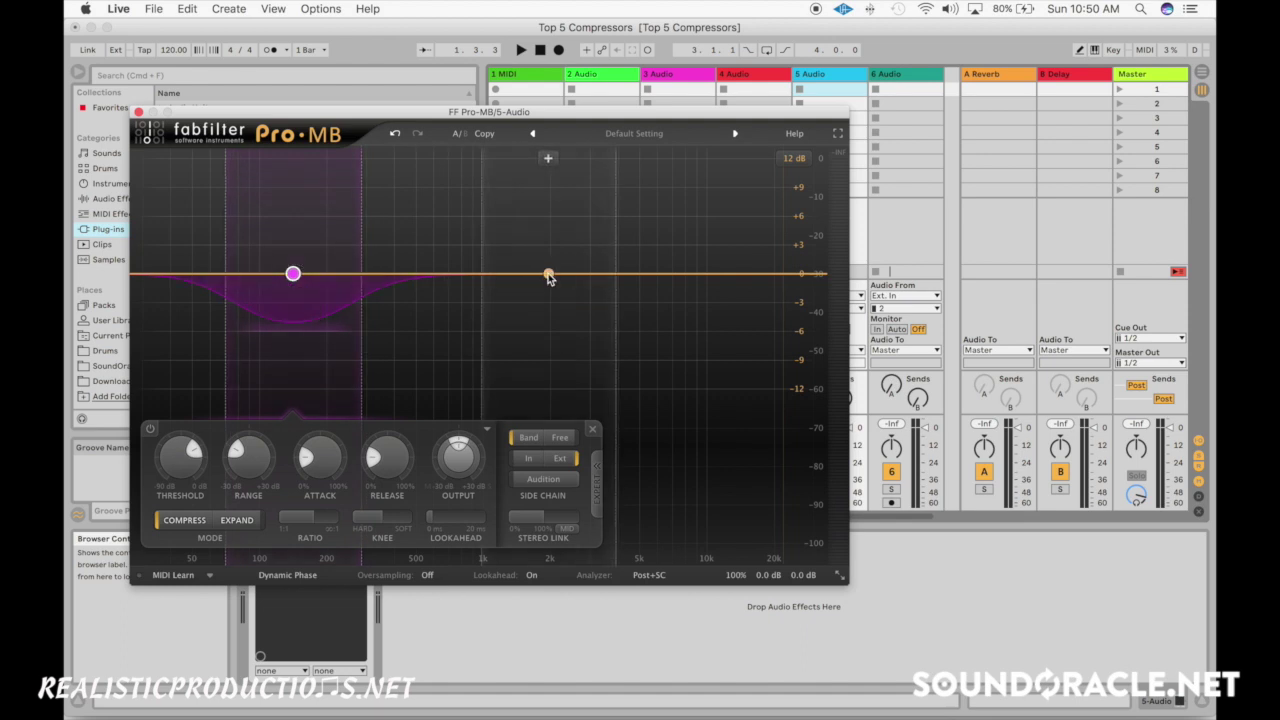
Step: Add a midrange band and a high band at about 10260 Hz beside the low Pro-MB band
{"action": "left_click", "coordinate": [548, 274]}
{"action": "mouse_move", "coordinate": [548, 280]}
{"action": "left_mouse_down"}
{"action": "mouse_move", "coordinate": [606, 280]}
{"action": "mouse_move", "coordinate": [533, 285]}
{"action": "mouse_move", "coordinate": [600, 280]}
{"action": "mouse_move", "coordinate": [543, 280]}
{"action": "left_mouse_up"}
{"action": "left_click", "coordinate": [708, 274]}
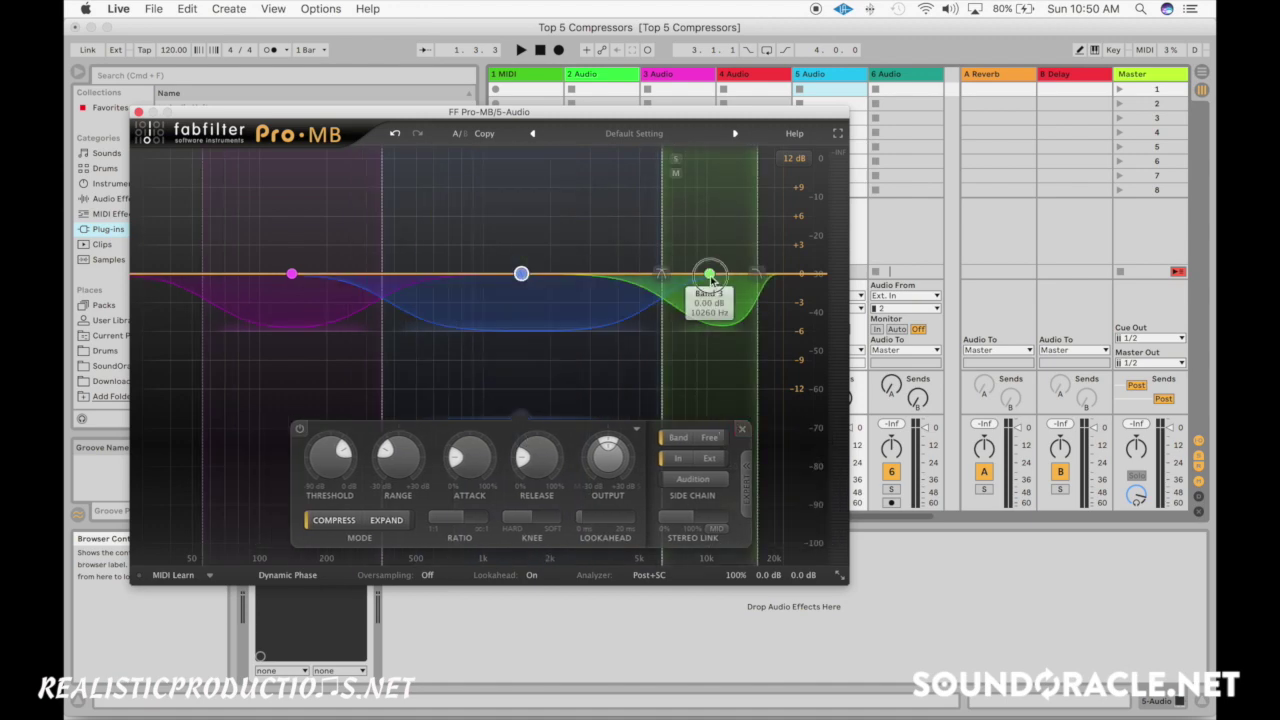
Step: Remove the high and midrange Pro-MB bands, keeping only the low band
{"action": "left_click", "coordinate": [709, 274]}
{"action": "left_click", "coordinate": [830, 430]}
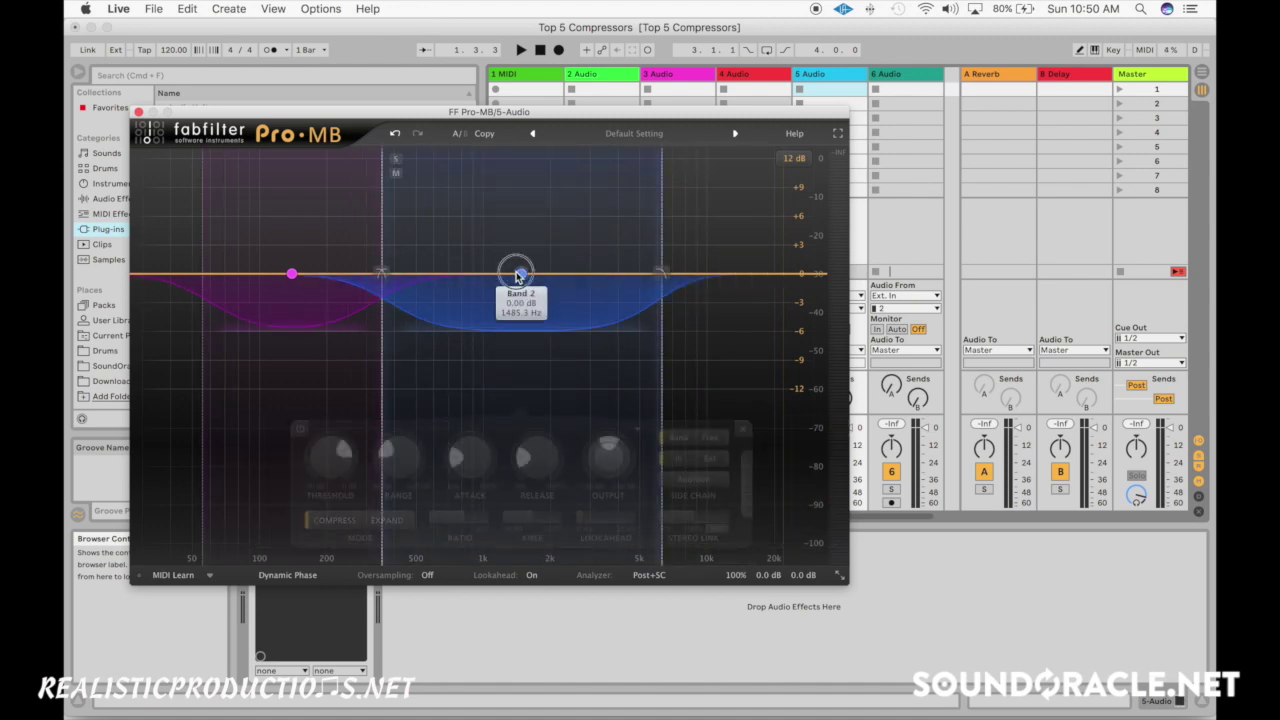
{"action": "left_click", "coordinate": [521, 274]}
{"action": "left_click", "coordinate": [742, 432]}
Step: Add a new Pro-MB band in the upper range, and shift it to just below 10 kHz
{"action": "left_click", "coordinate": [621, 275]}
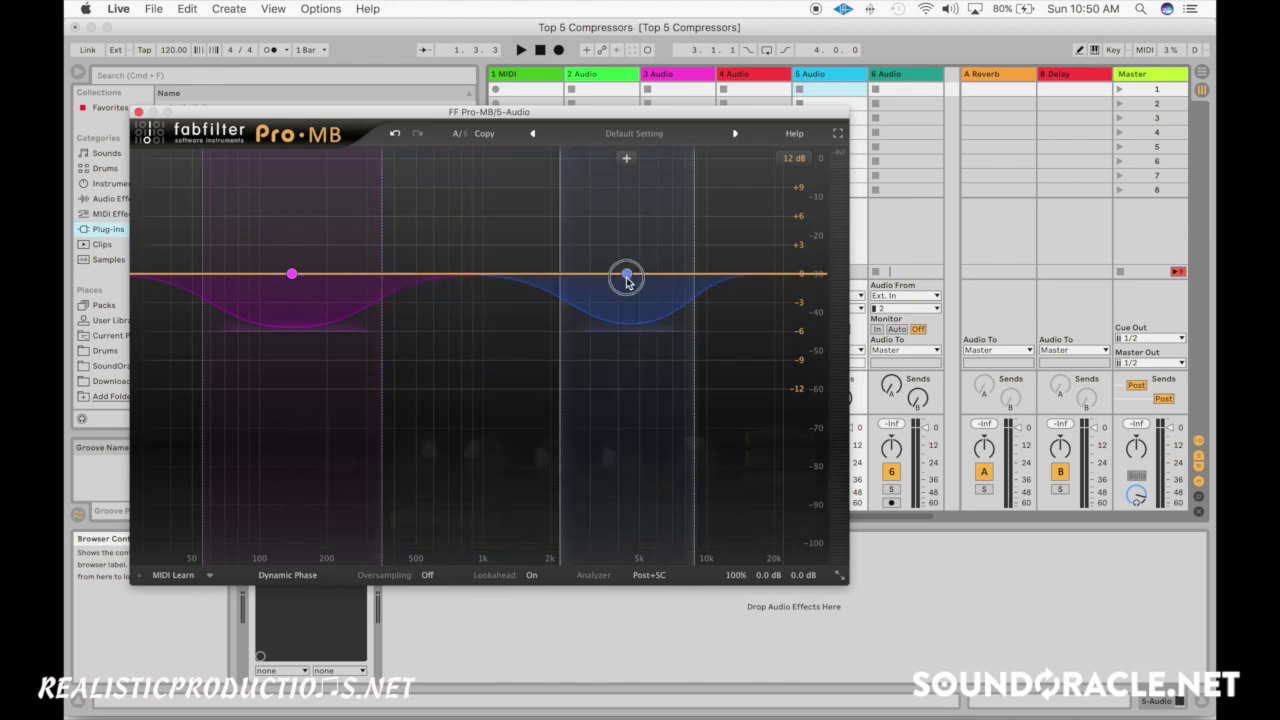
{"action": "left_click_drag", "start_coordinate": [635, 273], "coordinate": [691, 273]}
Step: Pull in the low band's upper crossover, and centre the band at about 117 Hz
{"action": "left_click_drag", "start_coordinate": [386, 278], "coordinate": [345, 277]}
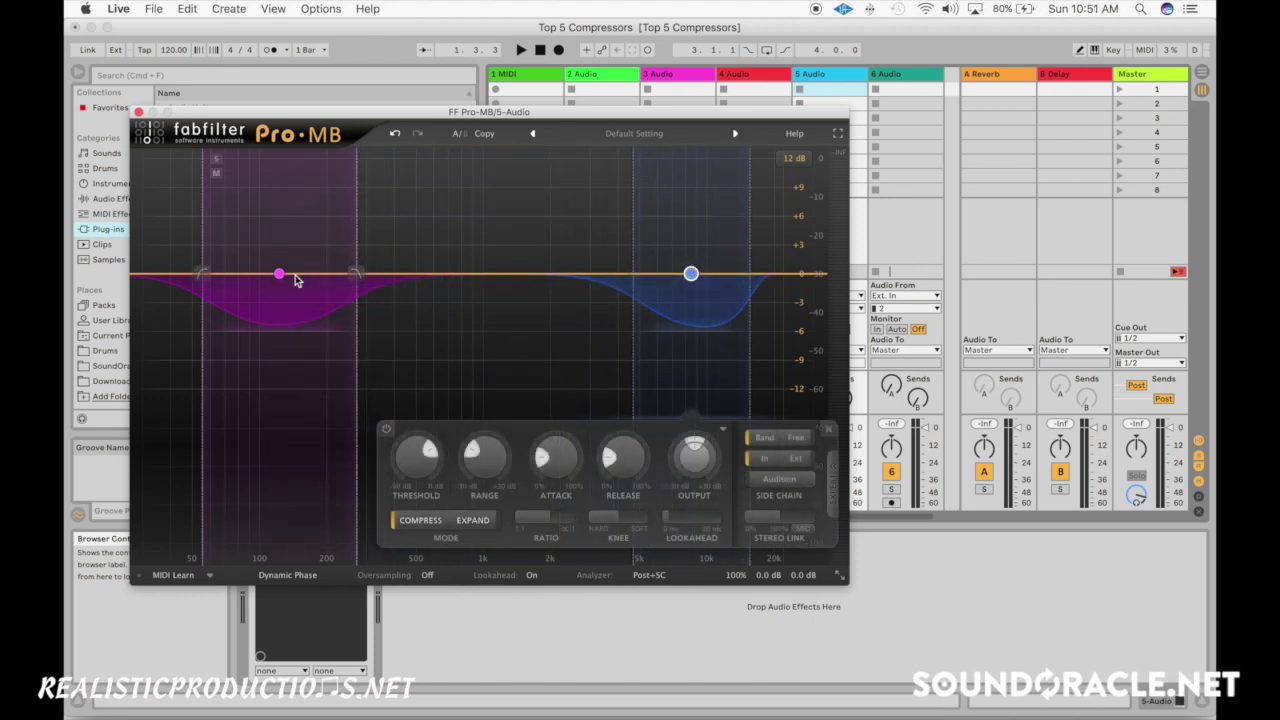
{"action": "left_click", "coordinate": [265, 275]}
{"action": "left_click_drag", "start_coordinate": [266, 276], "coordinate": [276, 276]}
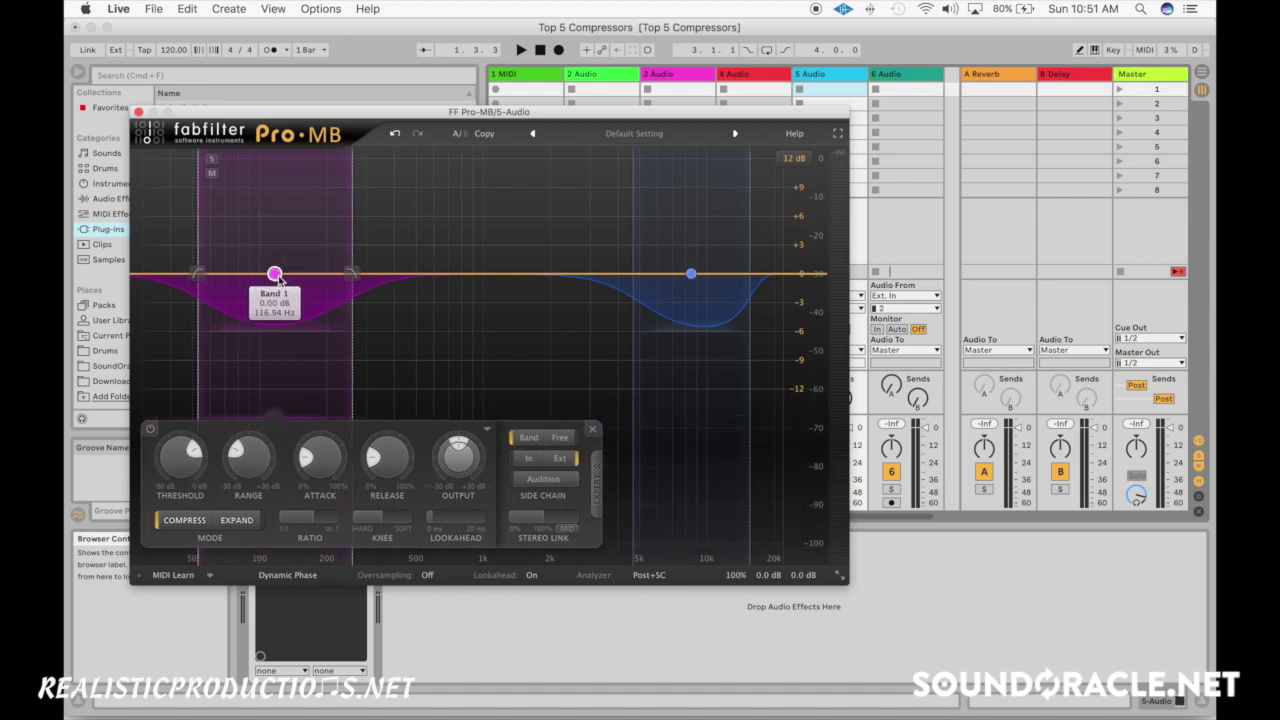
Step: Raise the low band's attack and release slightly, and shift the band below 50 Hz
{"action": "mouse_move", "coordinate": [323, 458]}
{"action": "scroll", "coordinate": [318, 462], "scroll_direction": "up", "scroll_amount": 3}
{"action": "scroll", "coordinate": [386, 458], "scroll_direction": "up", "scroll_amount": 2}
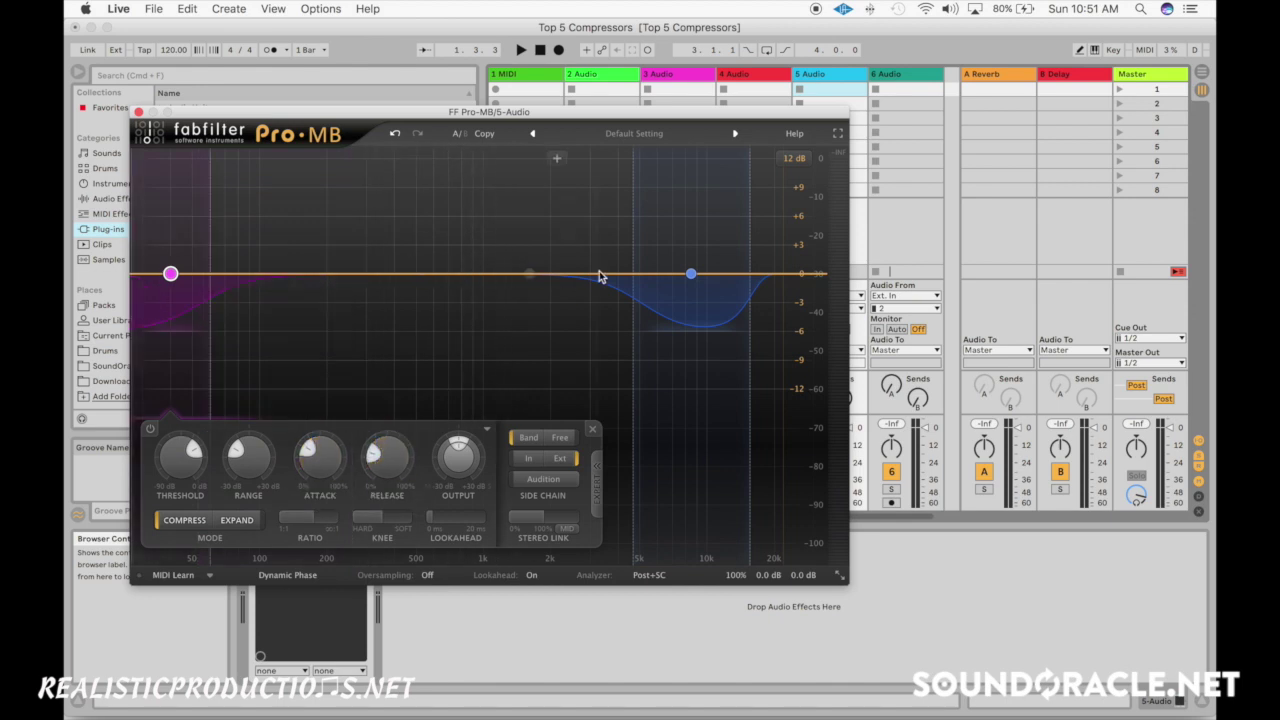
Step: Add a narrow Pro-MB band around 200 Hz, and place another band at about 1212 Hz
{"action": "left_click", "coordinate": [358, 273]}
{"action": "left_click_drag", "start_coordinate": [427, 272], "coordinate": [364, 272]}
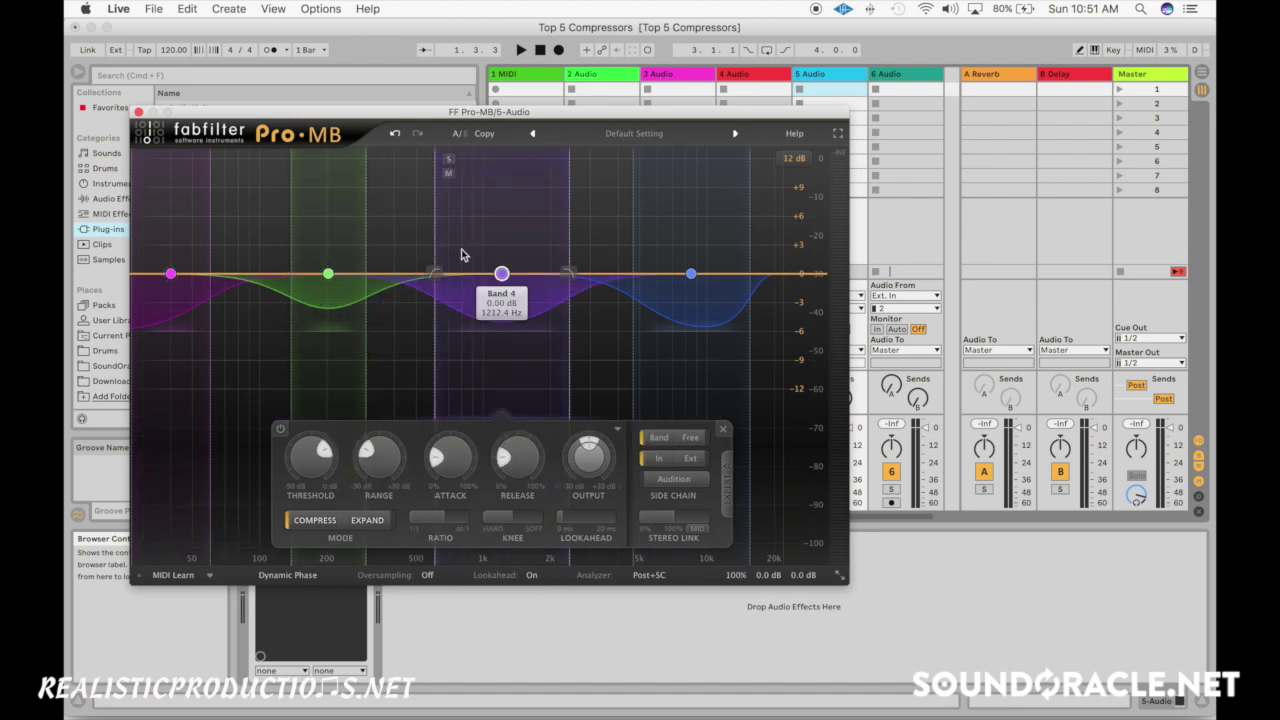
{"action": "left_click_drag", "start_coordinate": [542, 280], "coordinate": [501, 275]}
Step: Shift the blue band down to between 2 kHz and 5 kHz, and add a top band just below 20 kHz
{"action": "left_click_drag", "start_coordinate": [690, 274], "coordinate": [577, 274]}
{"action": "left_click", "coordinate": [786, 274]}
{"action": "left_click_drag", "start_coordinate": [788, 275], "coordinate": [767, 274]}
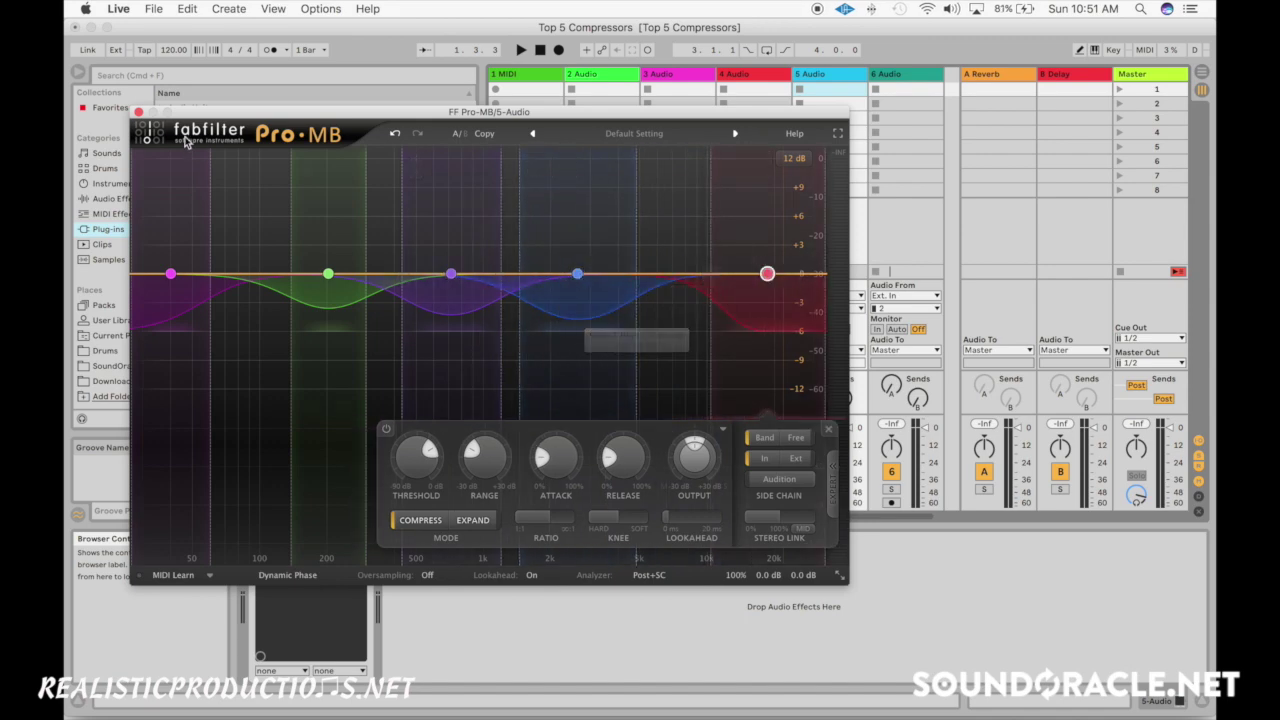
Step: Close the Pro-MB window, and reposition the Distressor window slightly lower over the Live set
{"action": "left_click", "coordinate": [138, 111]}
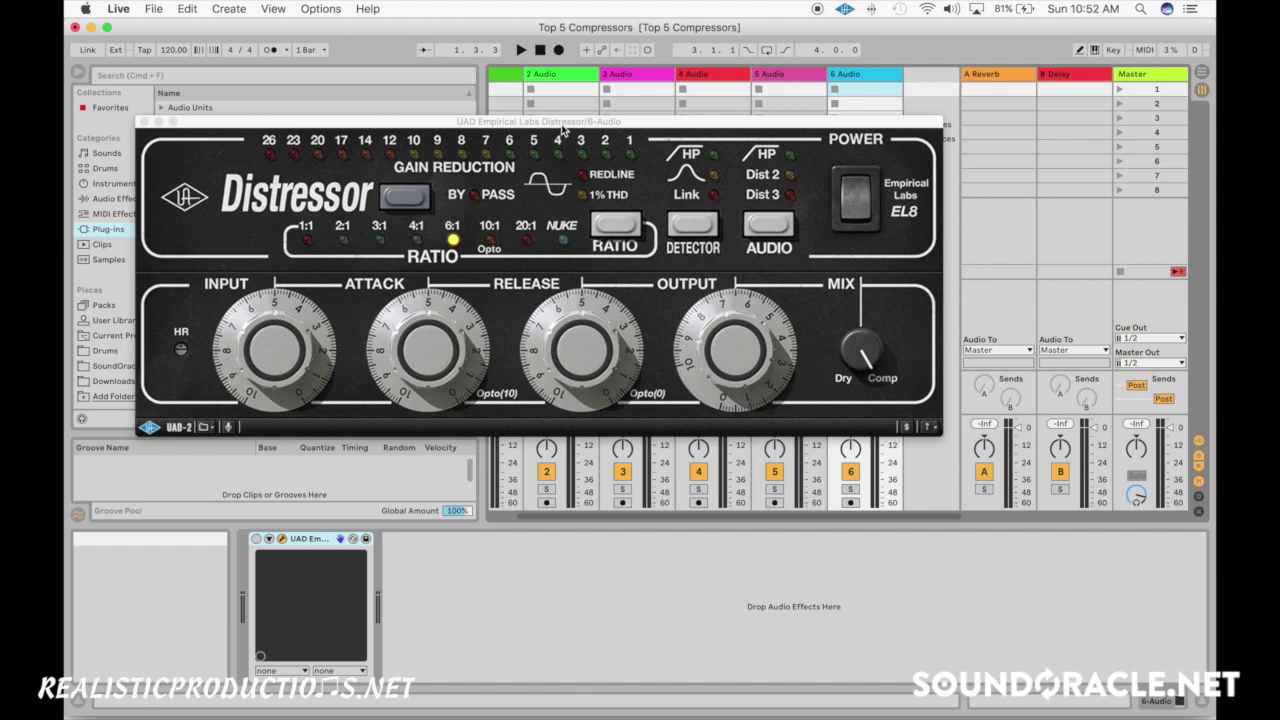
{"action": "left_click_drag", "start_coordinate": [562, 122], "coordinate": [580, 155]}
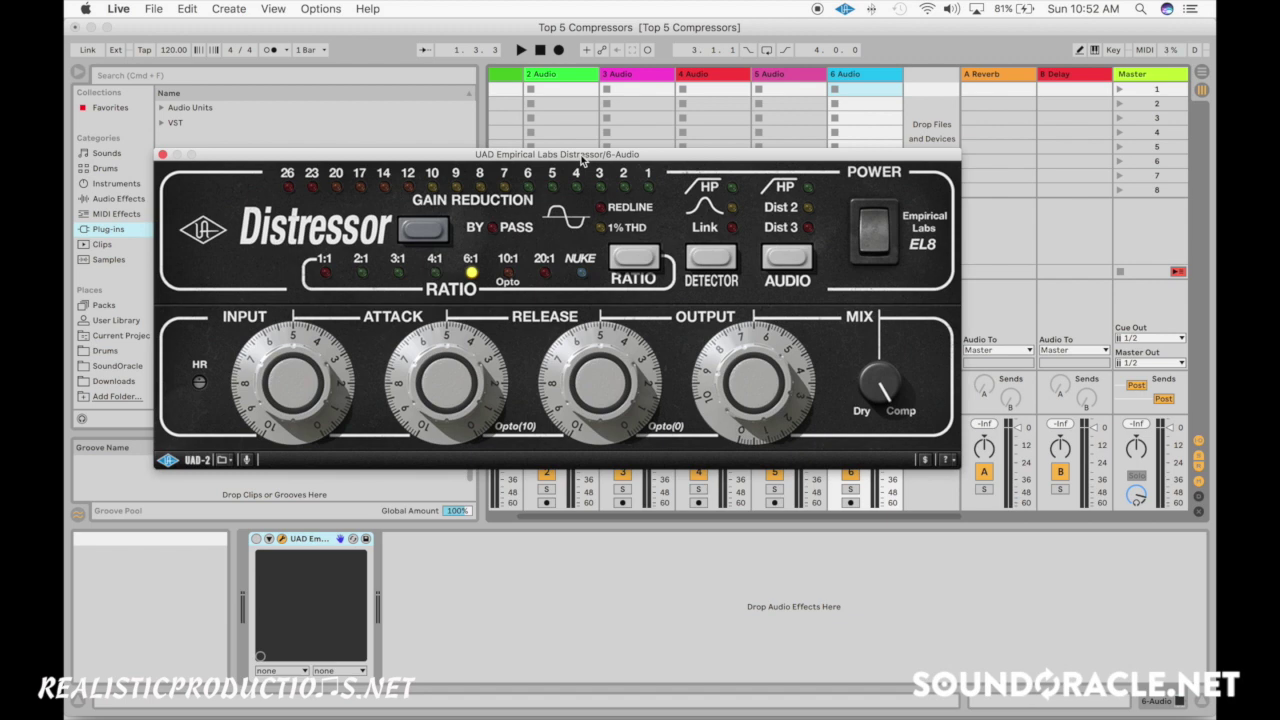
{"action": "left_click_drag", "start_coordinate": [582, 160], "coordinate": [591, 149]}
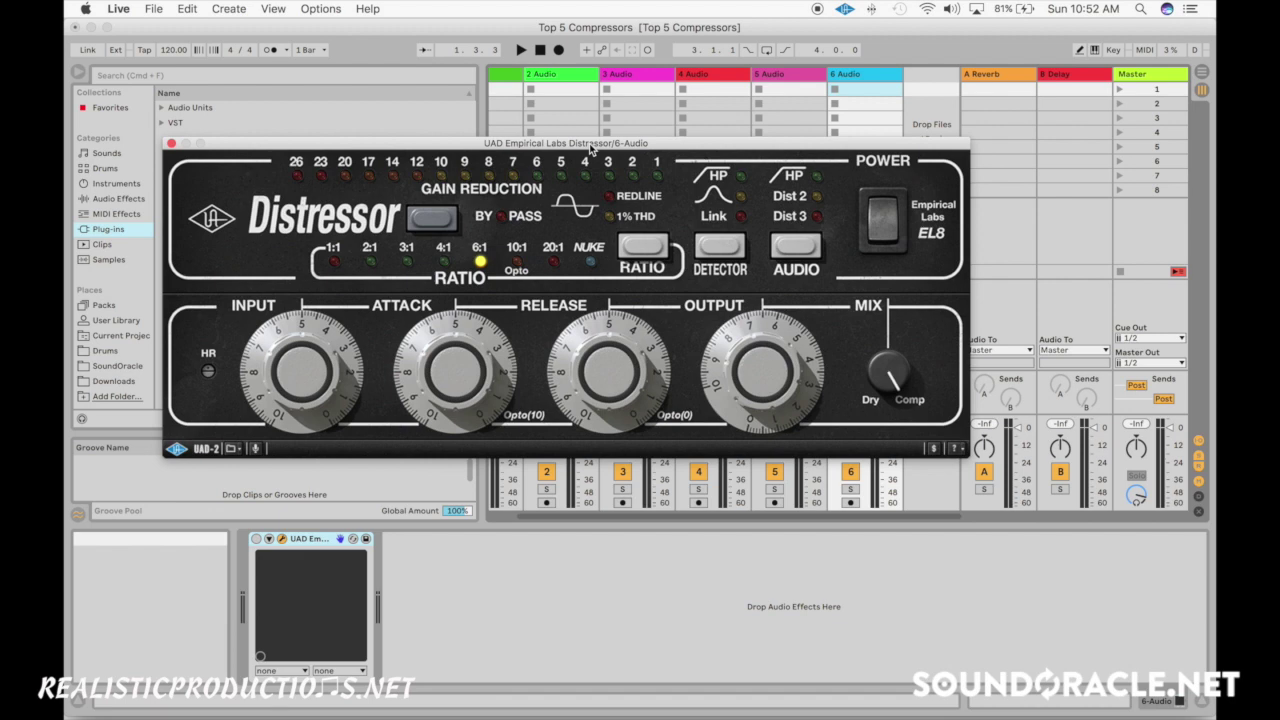
Step: Cycle through the Distressor's audio modes, and enable the audio HP filter
{"action": "left_click", "coordinate": [787, 252]}
{"action": "left_click", "coordinate": [789, 251]}
{"action": "left_click", "coordinate": [789, 251]}
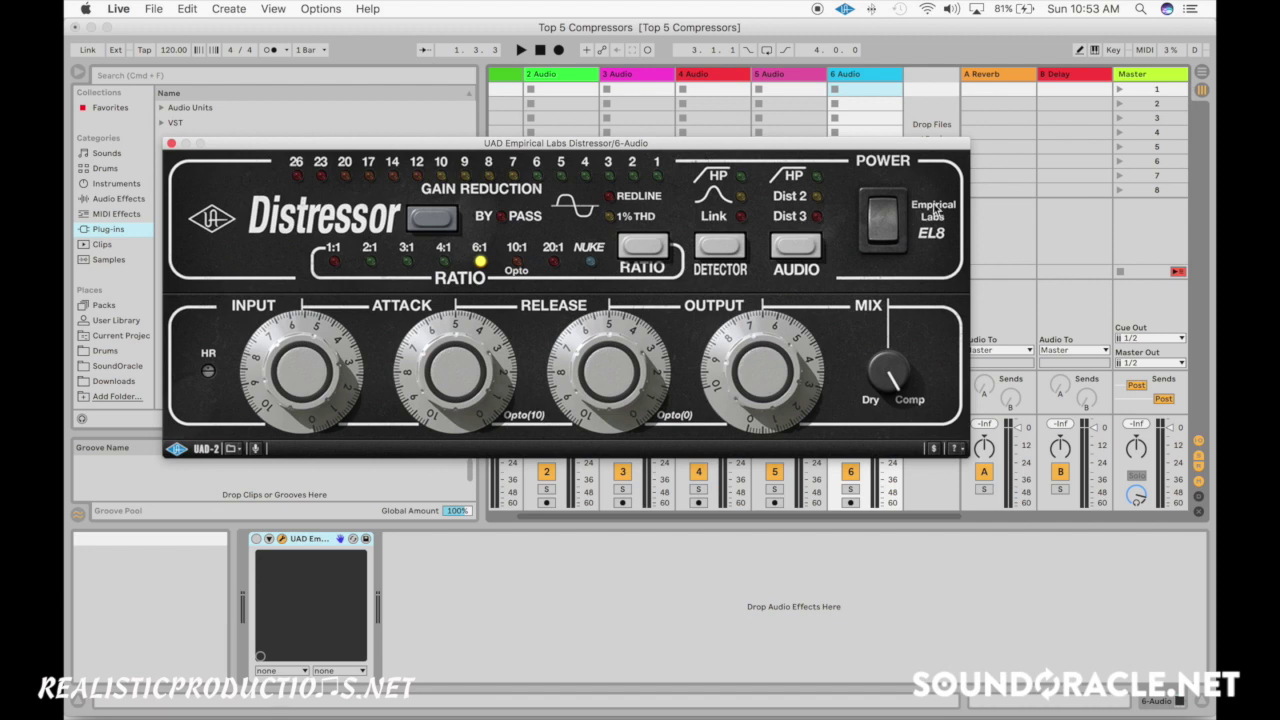
{"action": "left_click", "coordinate": [815, 180]}
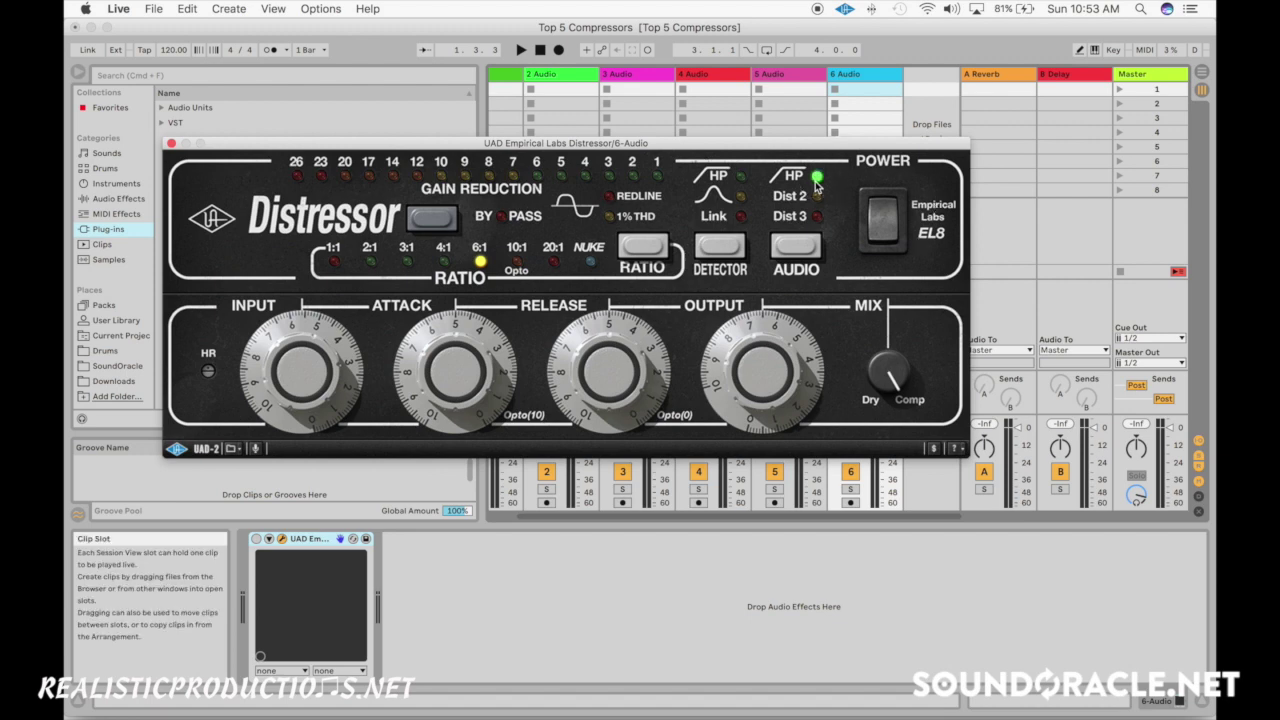
Step: Cycle the Distressor's detector through its HP, mid-emphasis and Link combinations
{"action": "left_click", "coordinate": [729, 245]}
{"action": "left_click", "coordinate": [729, 245]}
{"action": "left_click", "coordinate": [729, 245]}
{"action": "left_click", "coordinate": [729, 245]}
{"action": "left_click", "coordinate": [729, 245]}
{"action": "left_click", "coordinate": [729, 245]}
{"action": "left_click", "coordinate": [729, 245]}
Step: Try the Distressor ratios 1:1, 2:1, 4:1, 6:1, 10:1 and 3:1, and settle on NUKE
{"action": "left_click", "coordinate": [340, 262]}
{"action": "left_click", "coordinate": [371, 262]}
{"action": "left_click", "coordinate": [444, 262]}
{"action": "left_click", "coordinate": [484, 264]}
{"action": "left_click", "coordinate": [517, 264]}
{"action": "left_click", "coordinate": [408, 264]}
{"action": "left_click", "coordinate": [590, 264]}
Step: Turn the Distressor attack to about 4, and raise the input to between 5 and 6
{"action": "left_click_drag", "start_coordinate": [300, 366], "coordinate": [304, 383]}
{"action": "left_click_drag", "start_coordinate": [440, 378], "coordinate": [431, 388]}
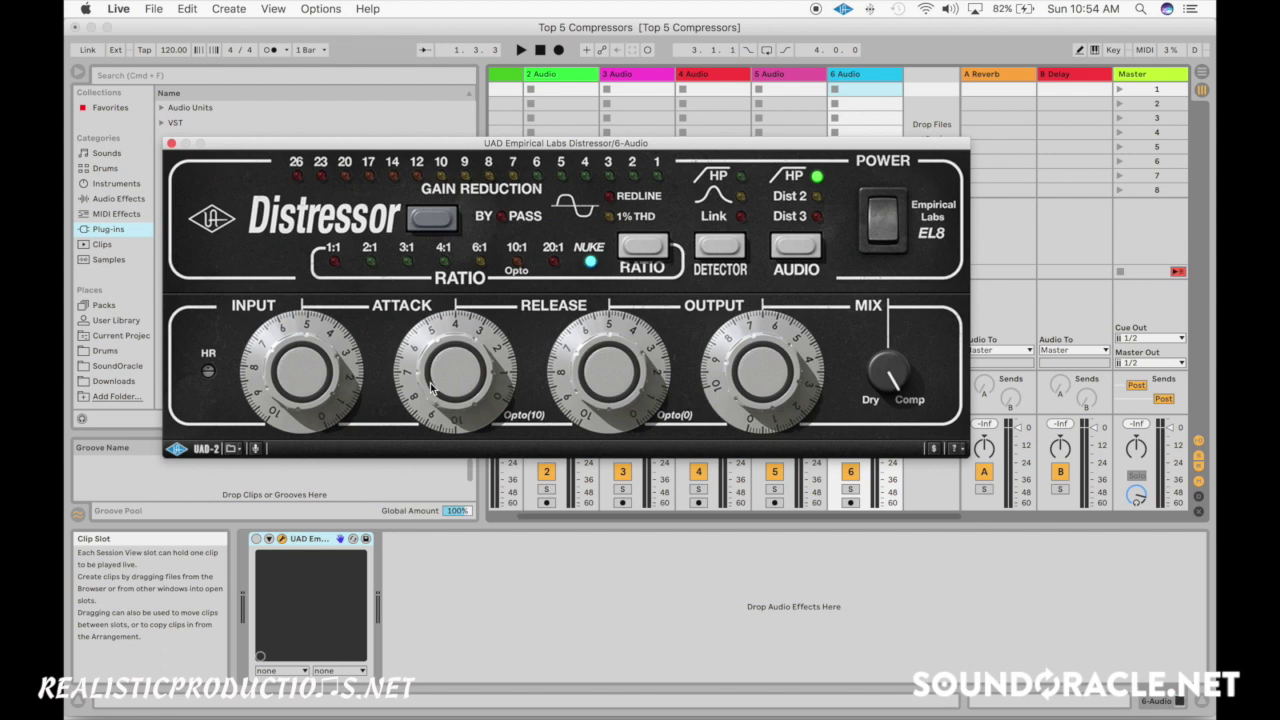
{"action": "left_click_drag", "start_coordinate": [343, 376], "coordinate": [337, 372]}
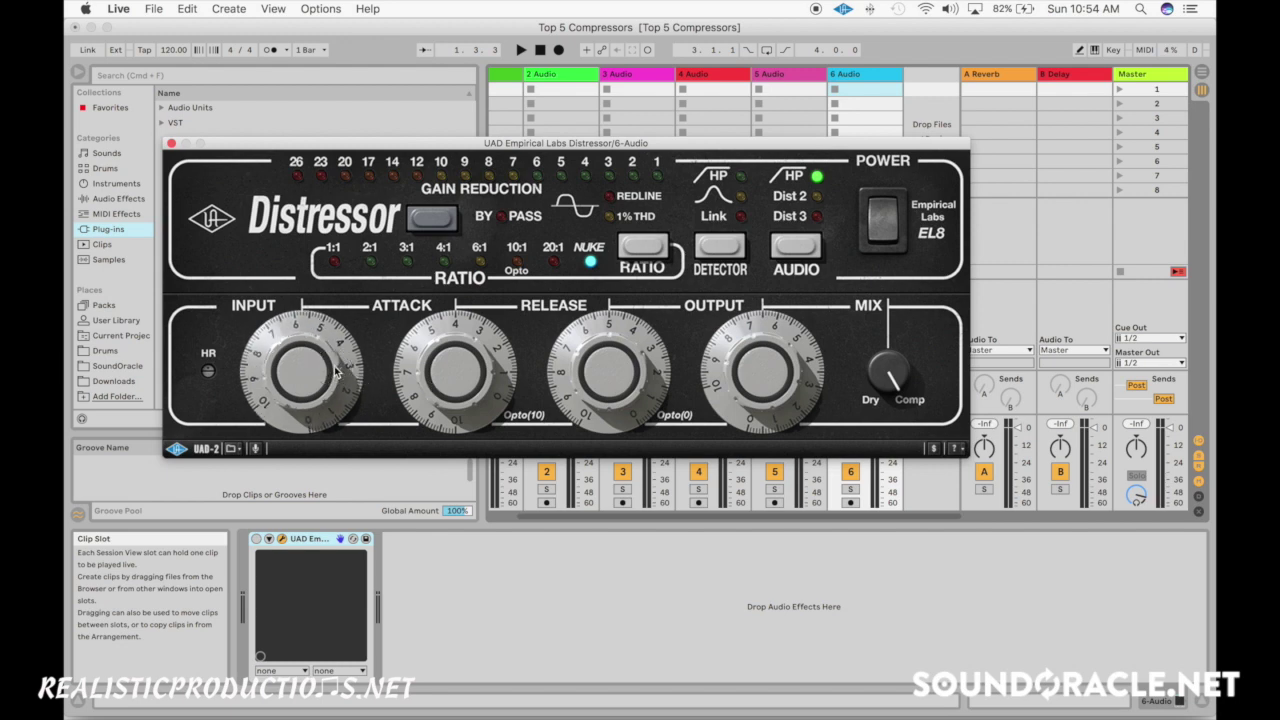